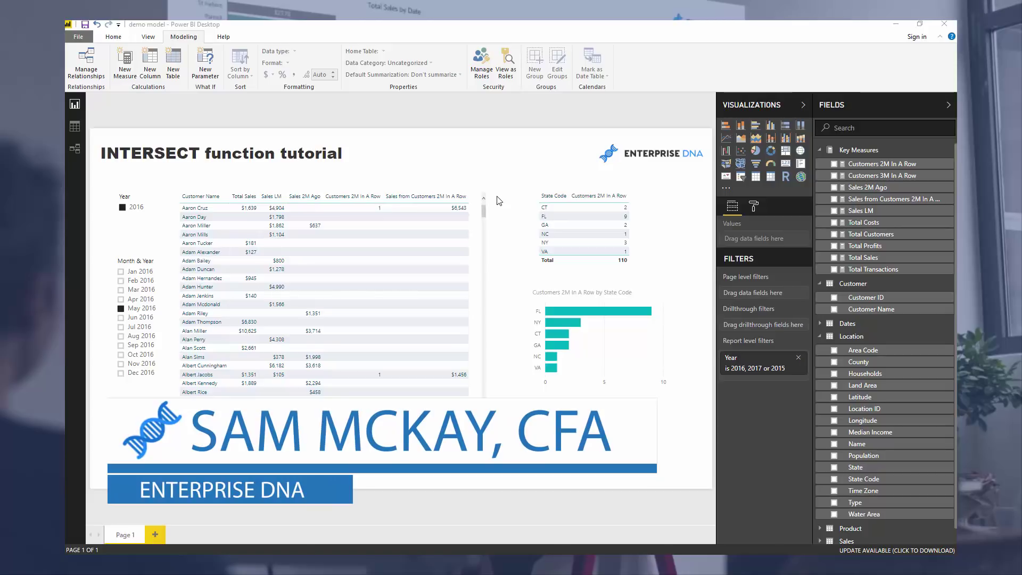
click(201, 154)
drag(200, 153, 102, 154)
click(103, 155)
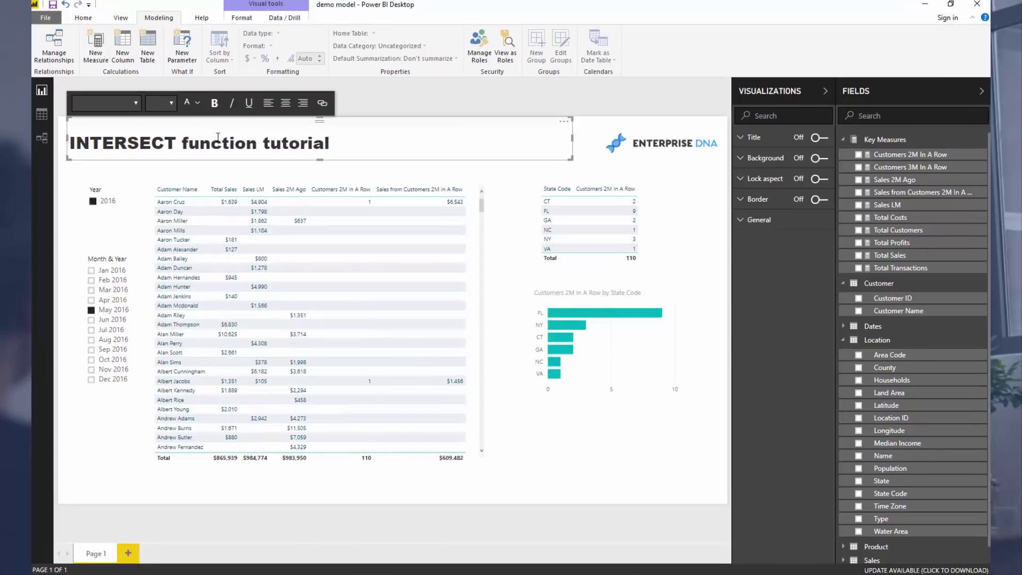
- Select the customer sales table and display the formula of the Total Sales measure
click(266, 177)
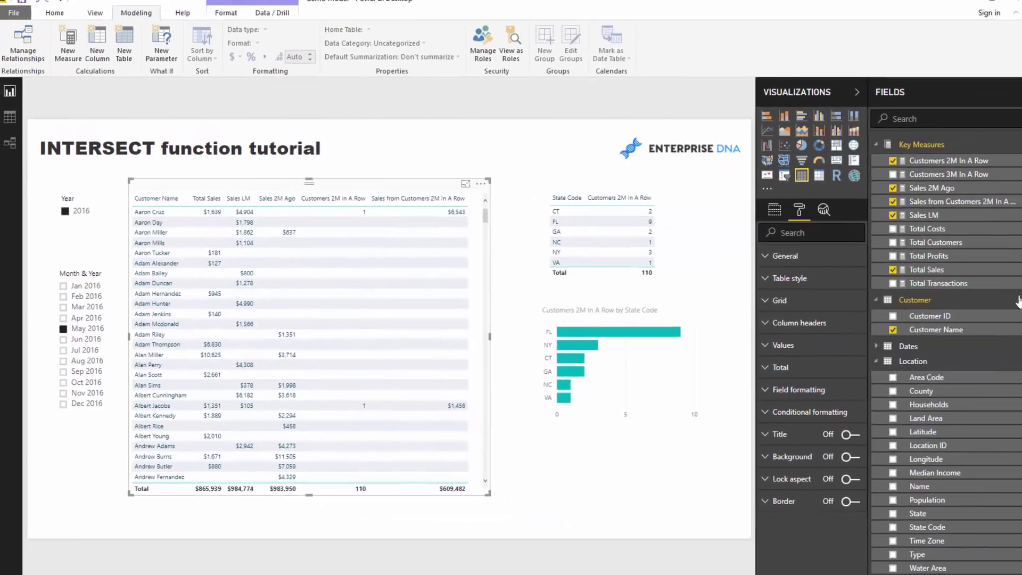
click(915, 271)
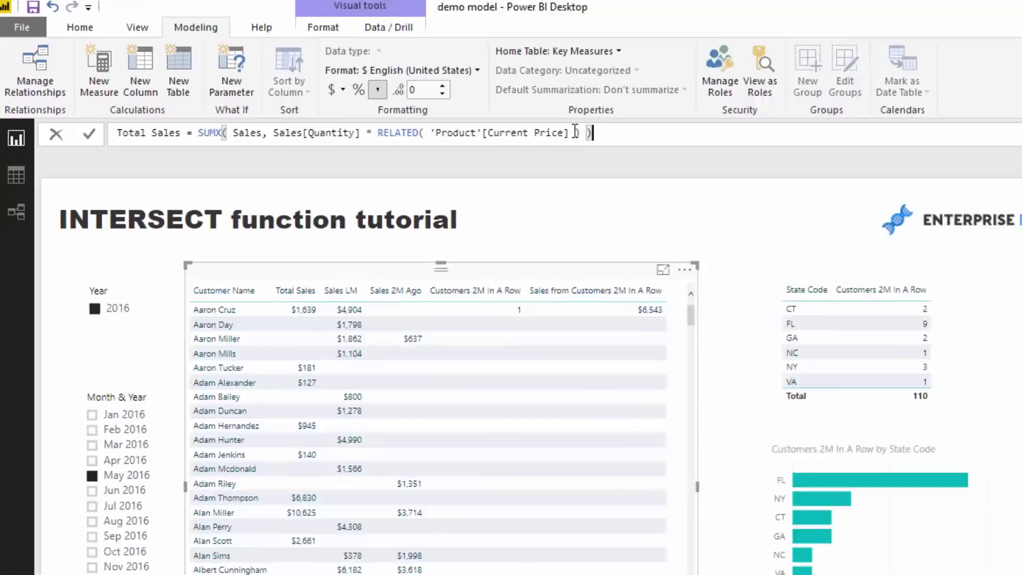
drag(420, 92, 59, 95)
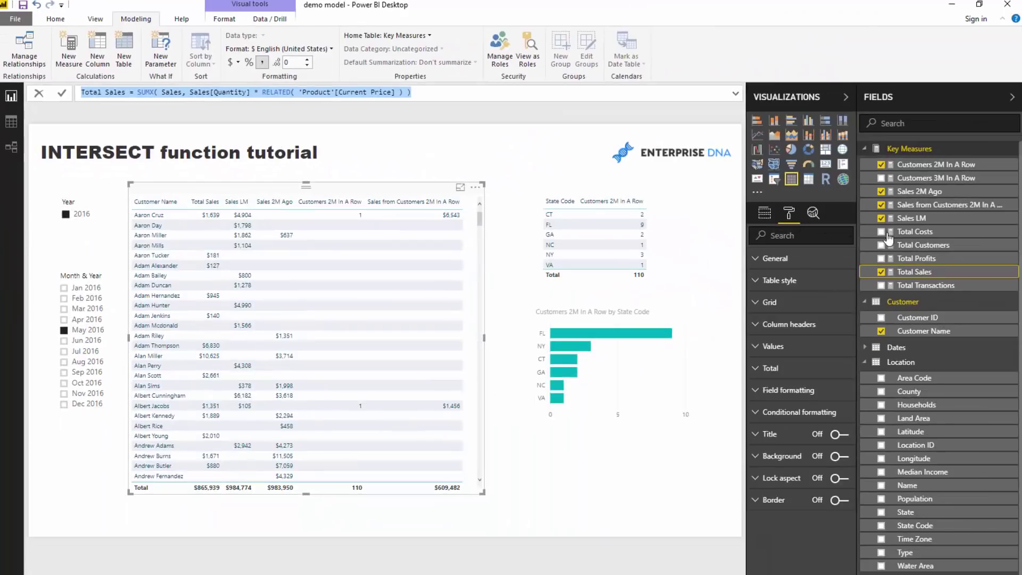
- Display the formula of the Sales LM measure and highlight its DATEADD time-shift expression
click(908, 218)
click(391, 92)
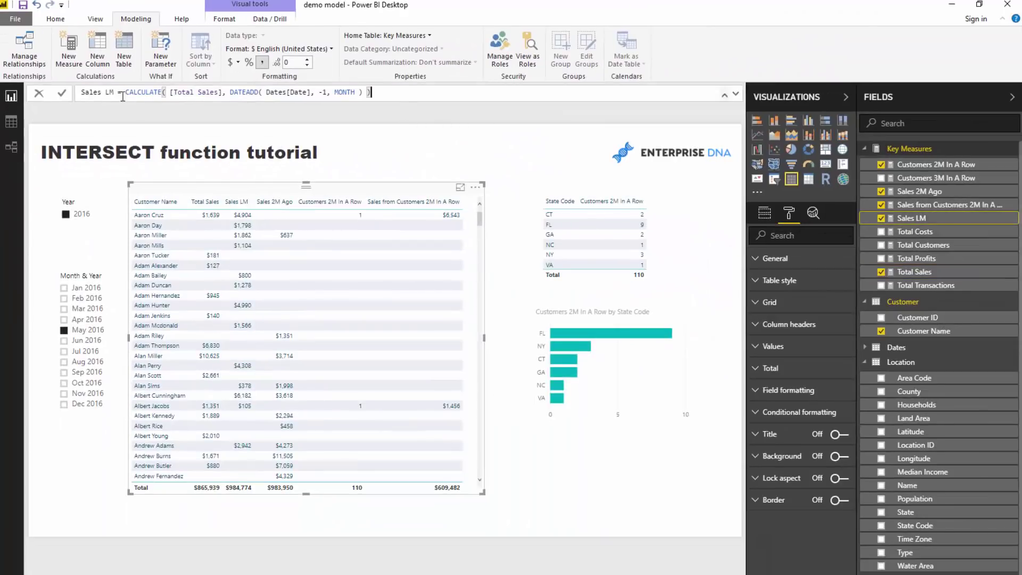
key(ctrl+a)
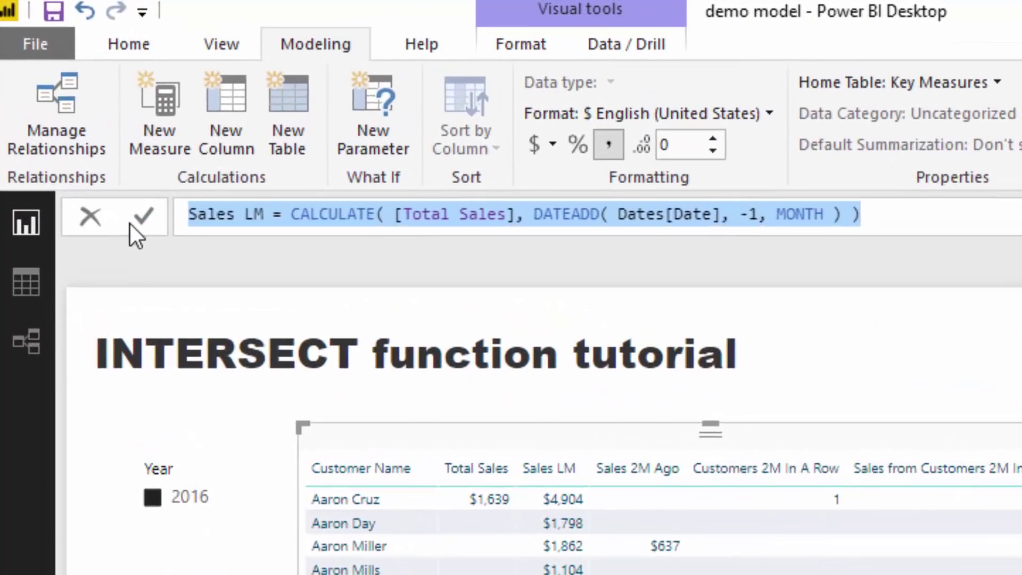
drag(534, 213, 847, 207)
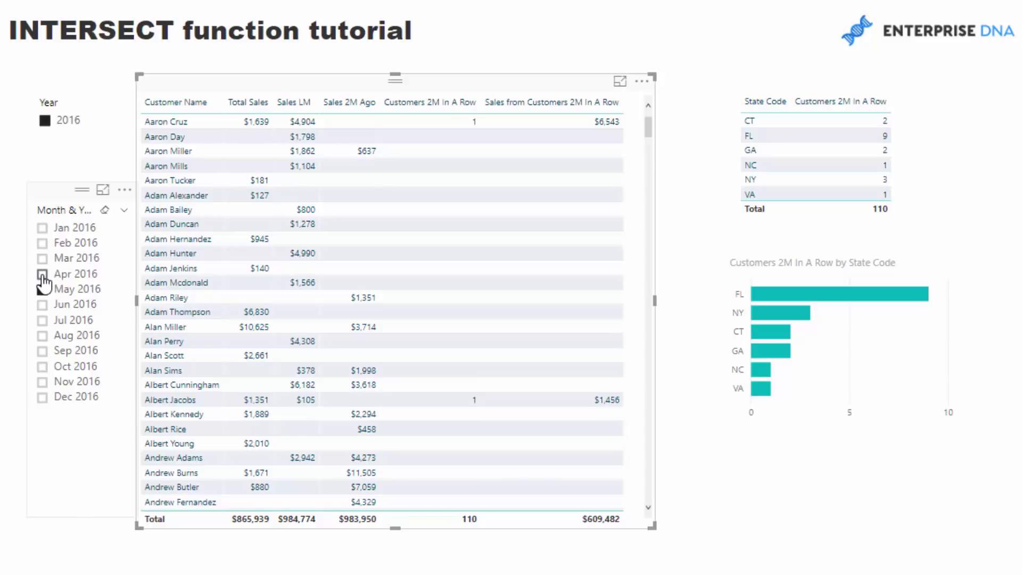
- Try Apr 2016 and Jul 2016 in the Month & Year slicer, and leave the report filtered to Jun 2016
click(42, 275)
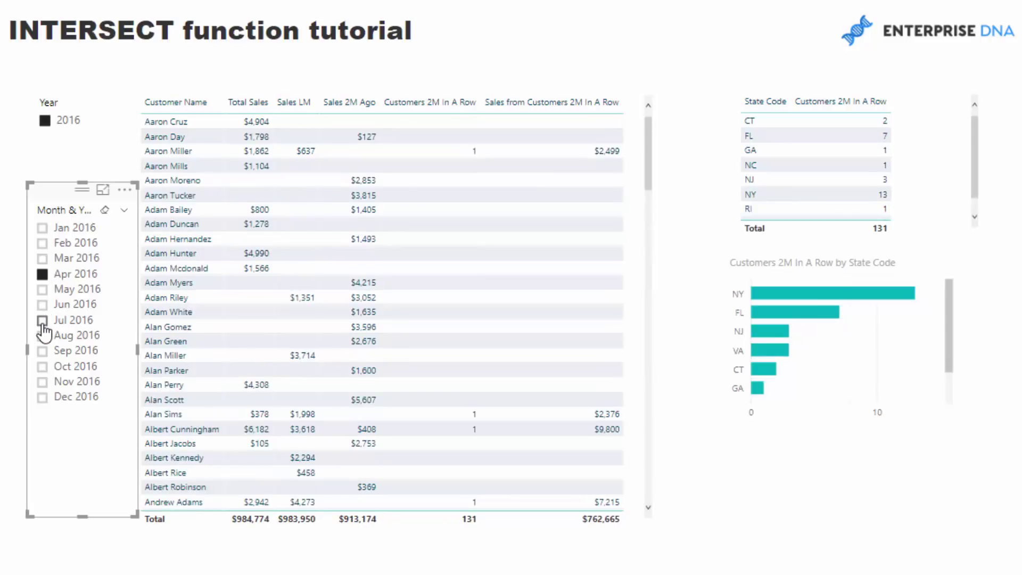
click(42, 321)
click(42, 305)
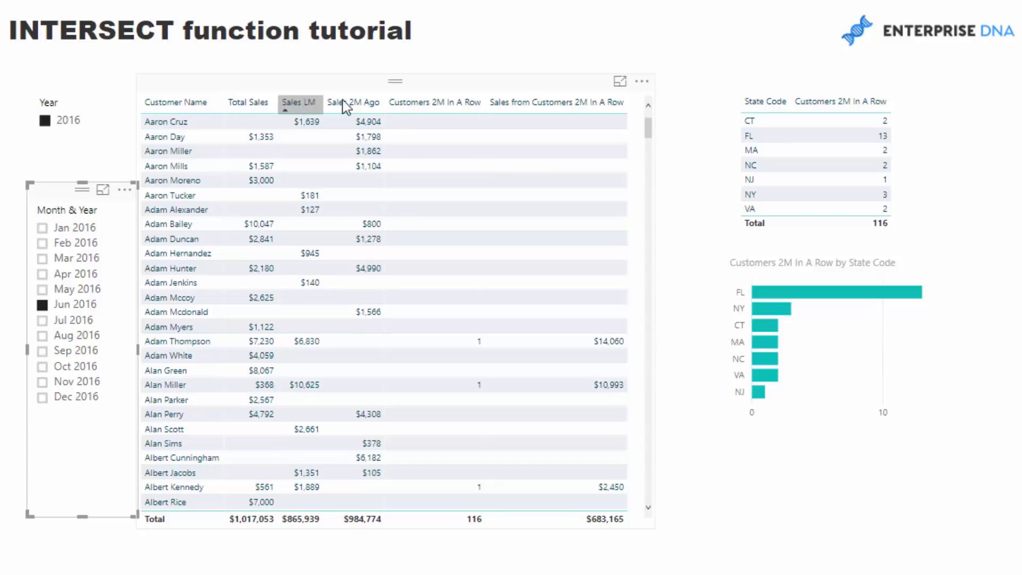
scroll(450, 234, up, 1)
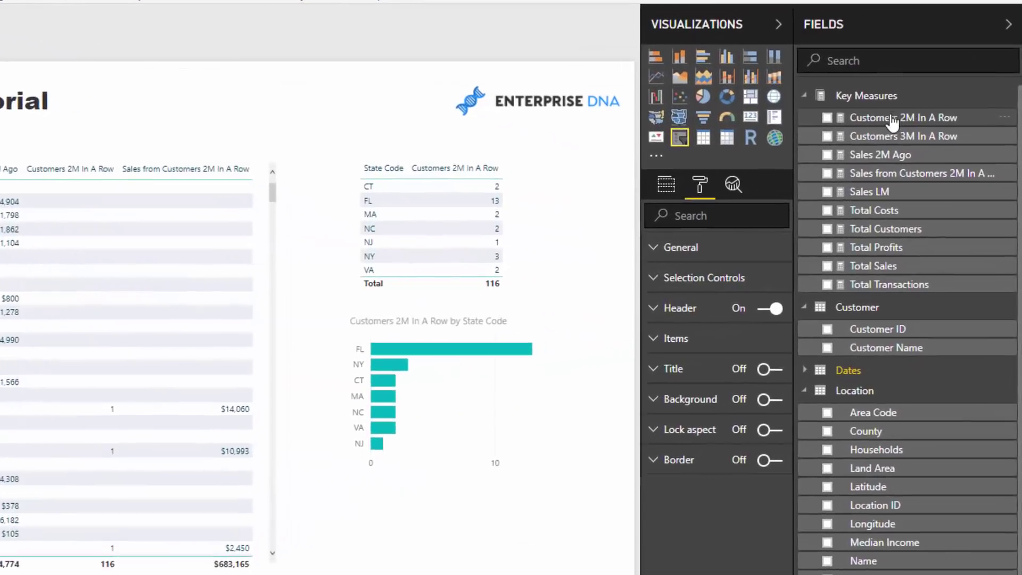
- Display the formula of the Customers 2M In A Row measure and highlight its INTERSECT line
click(921, 167)
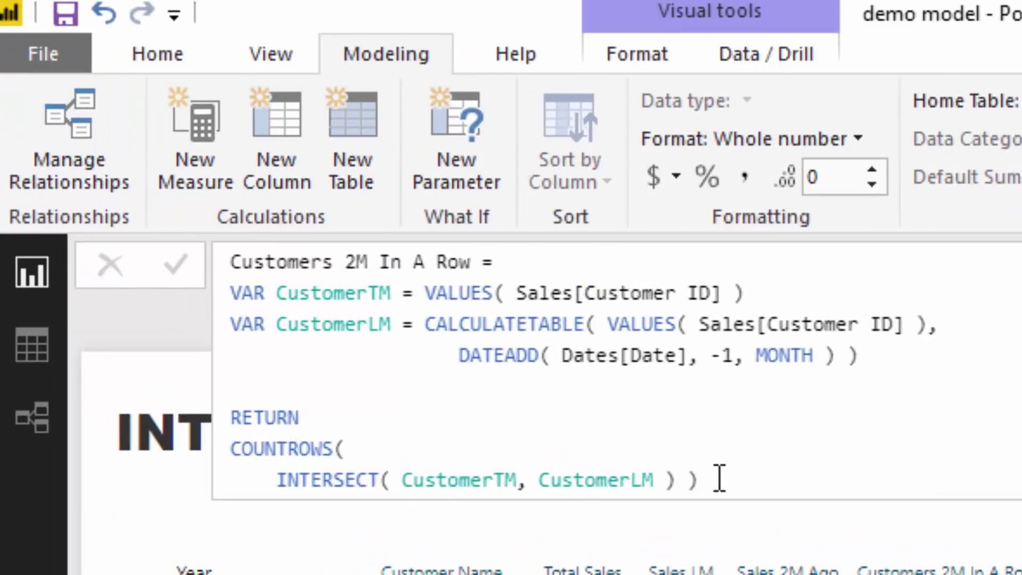
click(269, 481)
key(shift+Left)
key(shift+Left)
key(shift+Left)
key(shift+Left)
key(shift+Left)
shift+click(769, 478)
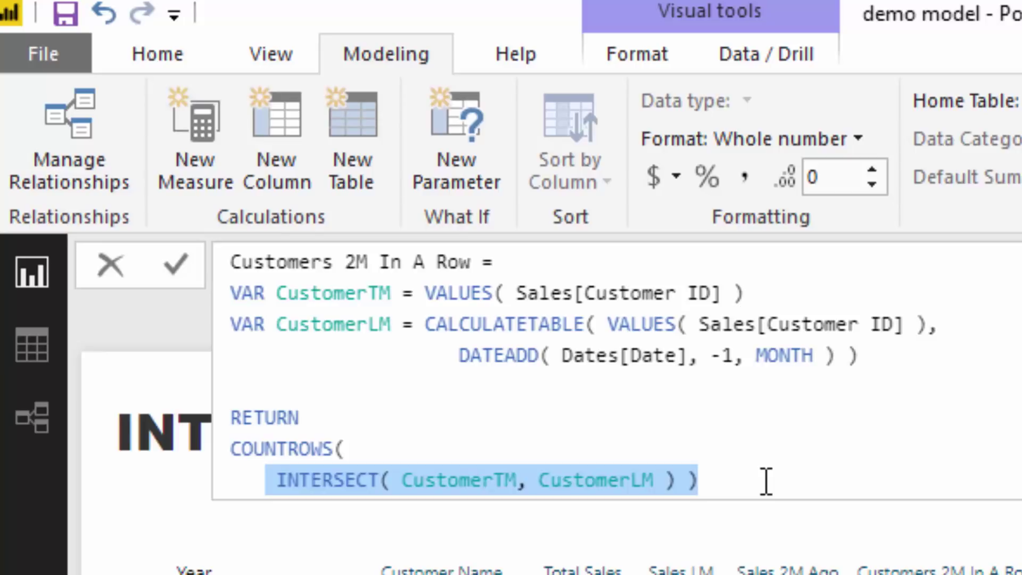
- Examine the CustomerTM and CustomerLM arguments of INTERSECT and the COUNTROWS function that wraps it
drag(519, 479, 405, 485)
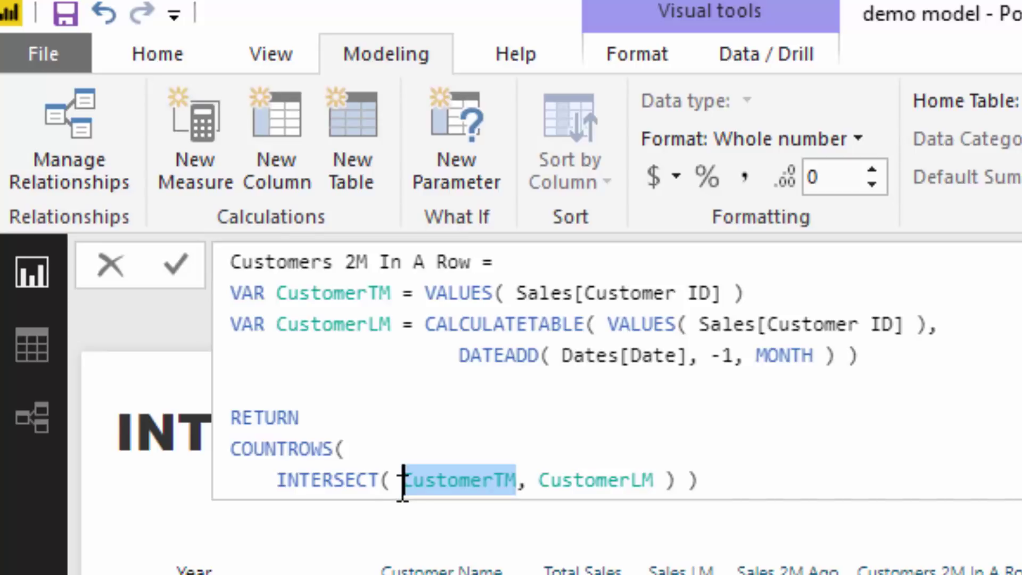
drag(402, 481, 656, 479)
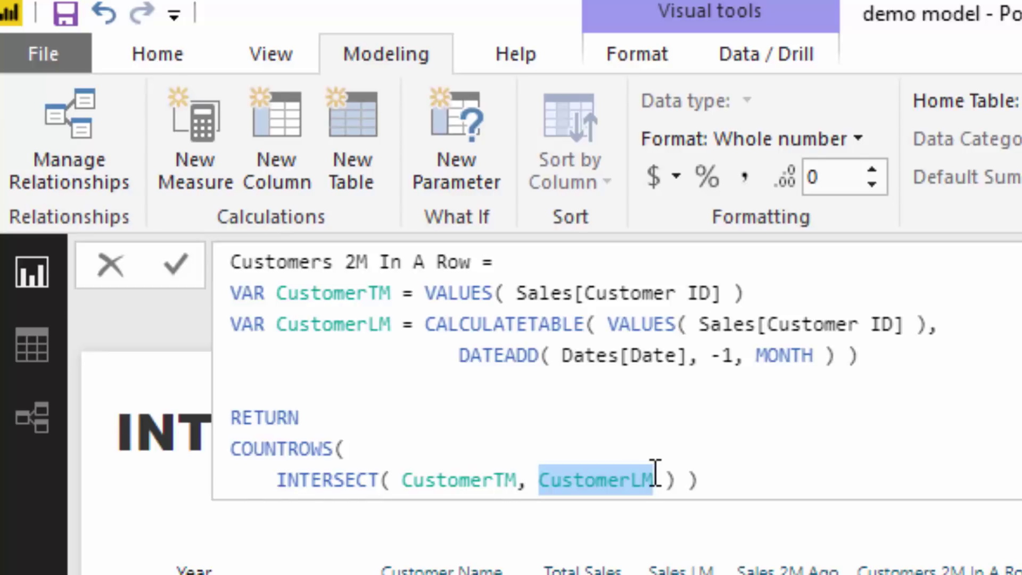
drag(403, 479, 658, 469)
click(277, 479)
drag(277, 479, 671, 478)
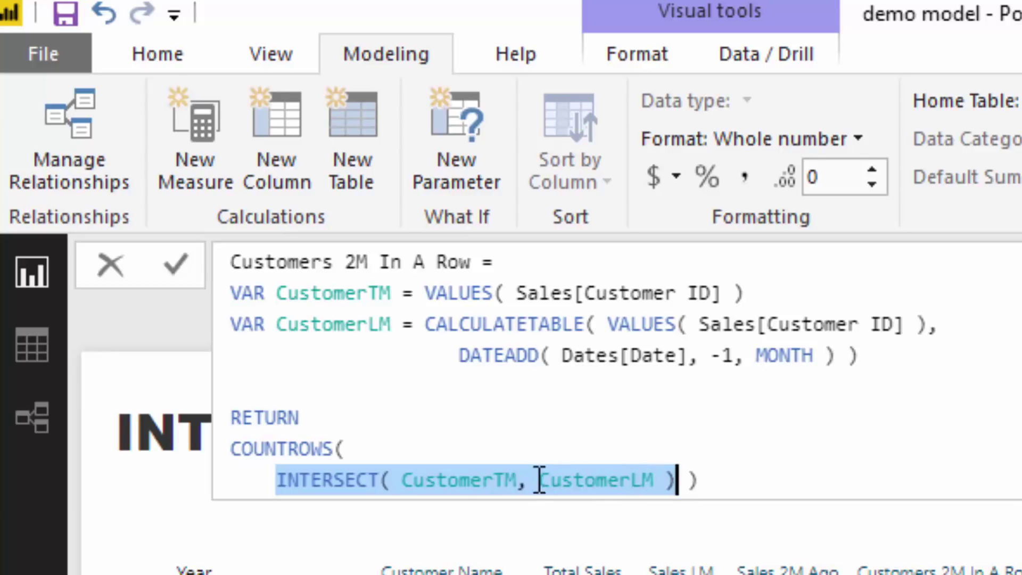
drag(517, 478, 405, 487)
drag(538, 479, 662, 479)
drag(345, 448, 210, 458)
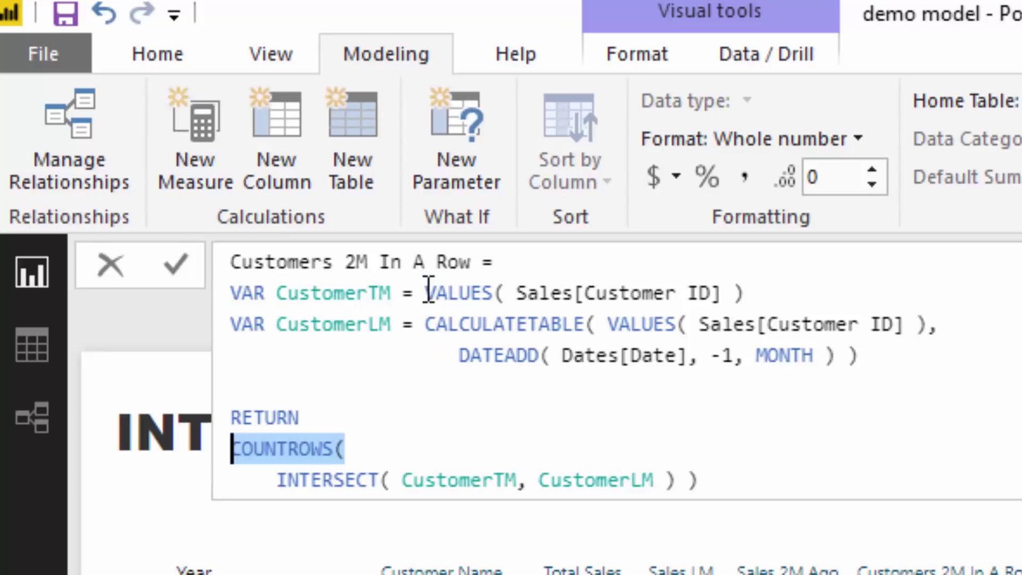
- Examine the VALUES expression behind CustomerTM and the CALCULATETABLE expression with DATEADD behind CustomerLM
drag(428, 290, 775, 303)
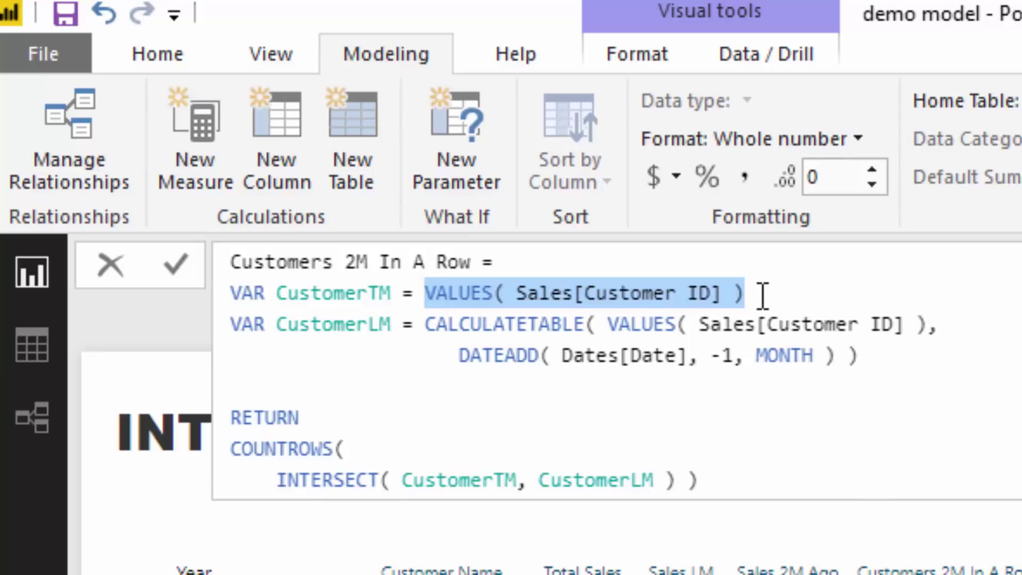
drag(426, 293, 861, 297)
click(428, 323)
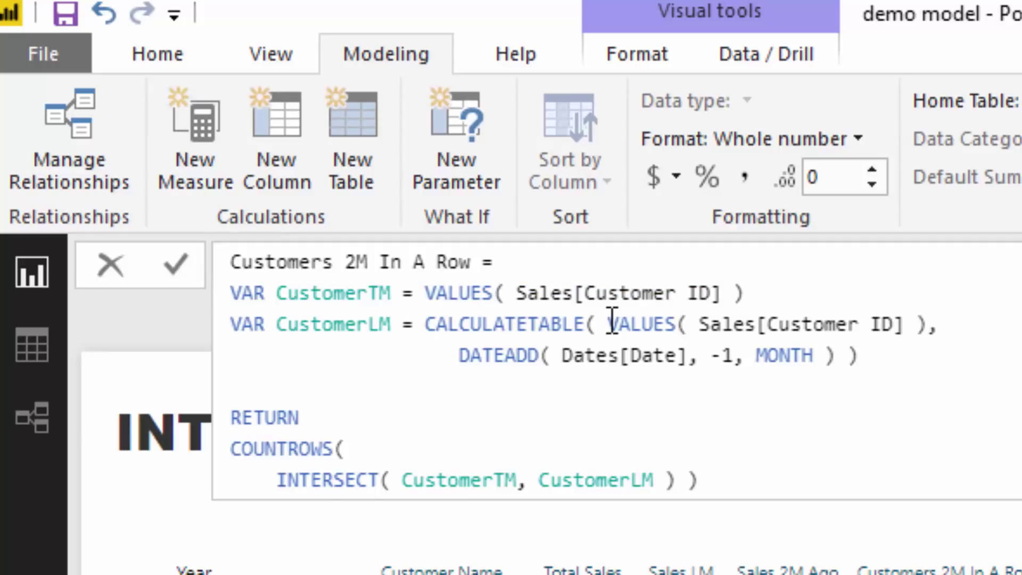
drag(612, 322, 919, 324)
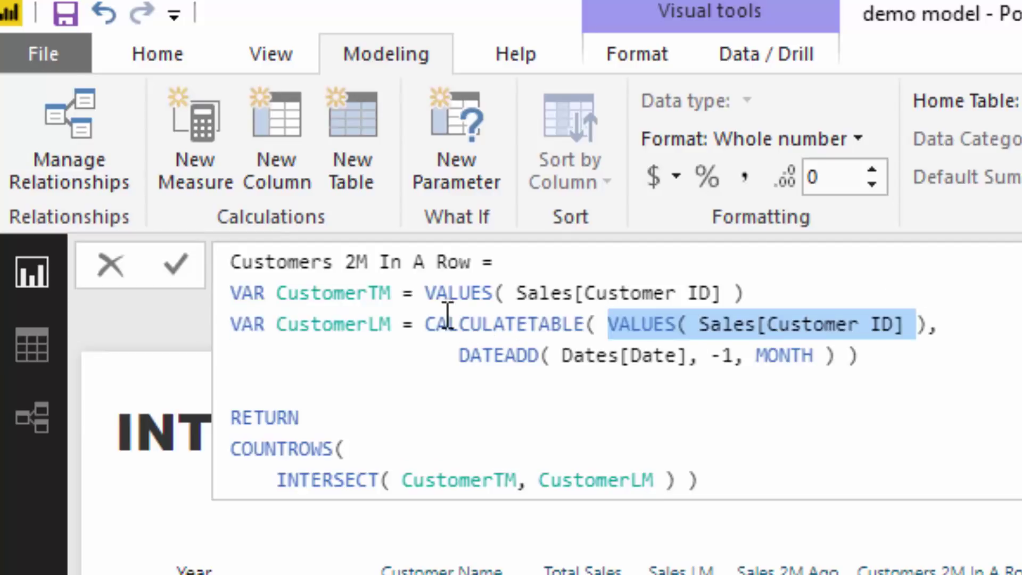
drag(465, 354, 871, 357)
drag(608, 323, 929, 326)
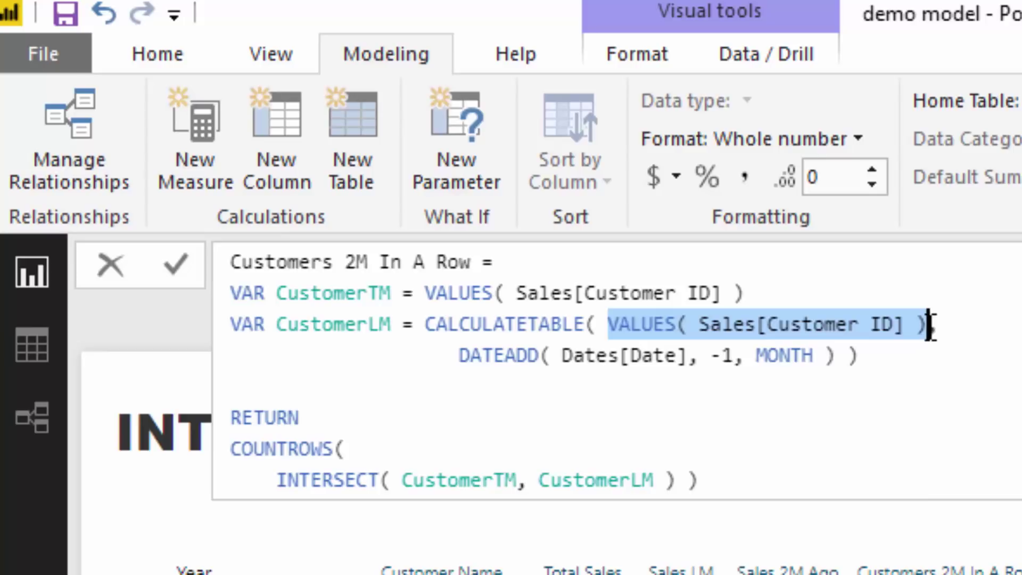
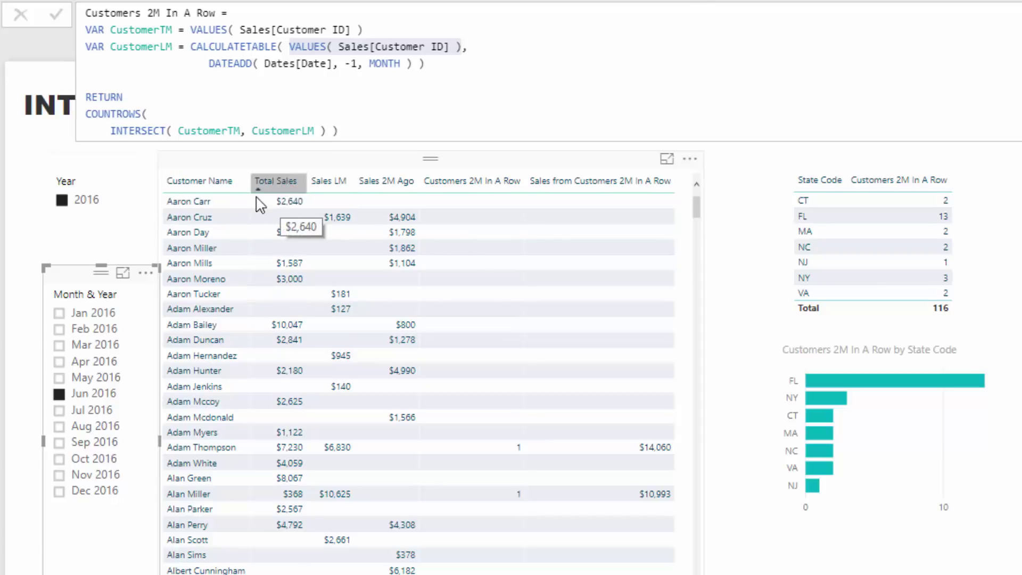
- Compare the CustomerTM and CustomerLM expressions with the Total Sales and Sales LM figures in the customer table
click(375, 30)
drag(364, 30, 191, 32)
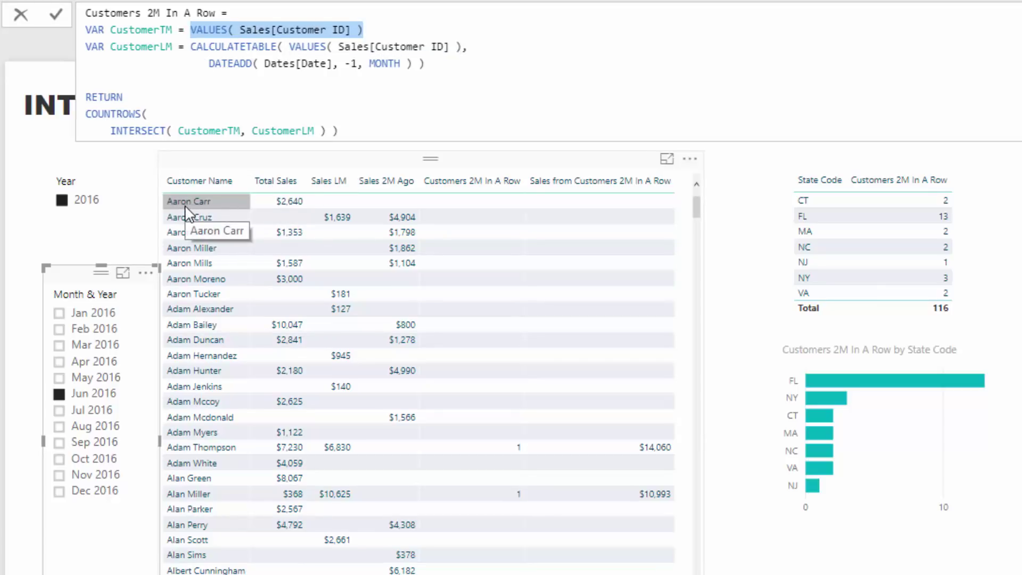
drag(191, 47, 494, 60)
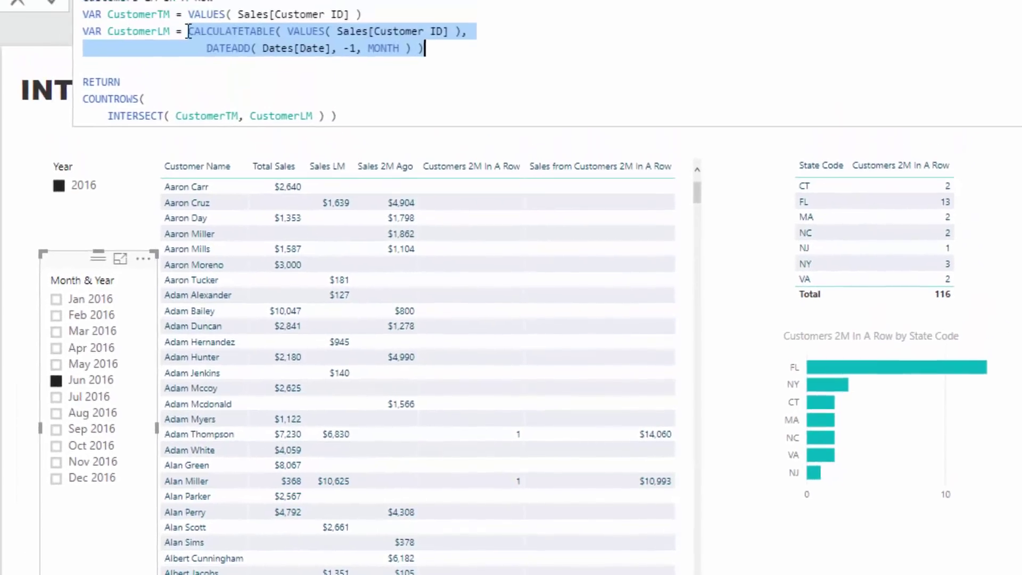
click(189, 32)
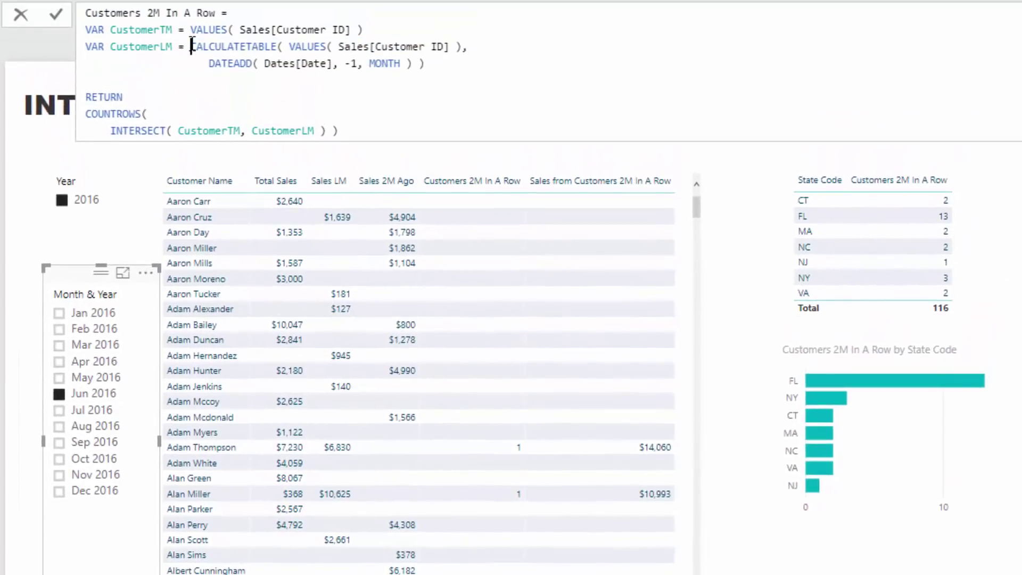
drag(190, 31, 460, 39)
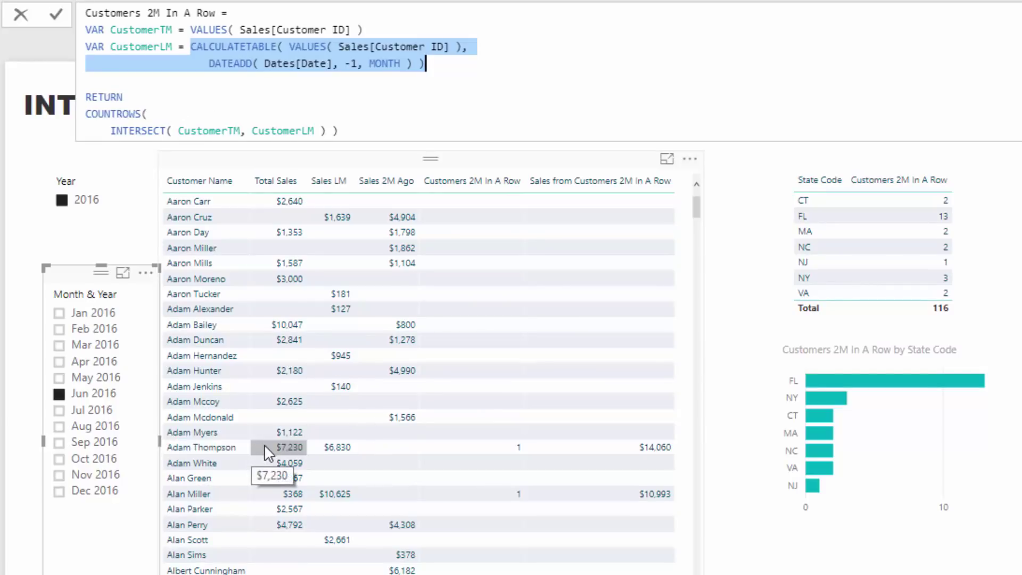
drag(188, 30, 379, 33)
drag(194, 42, 483, 67)
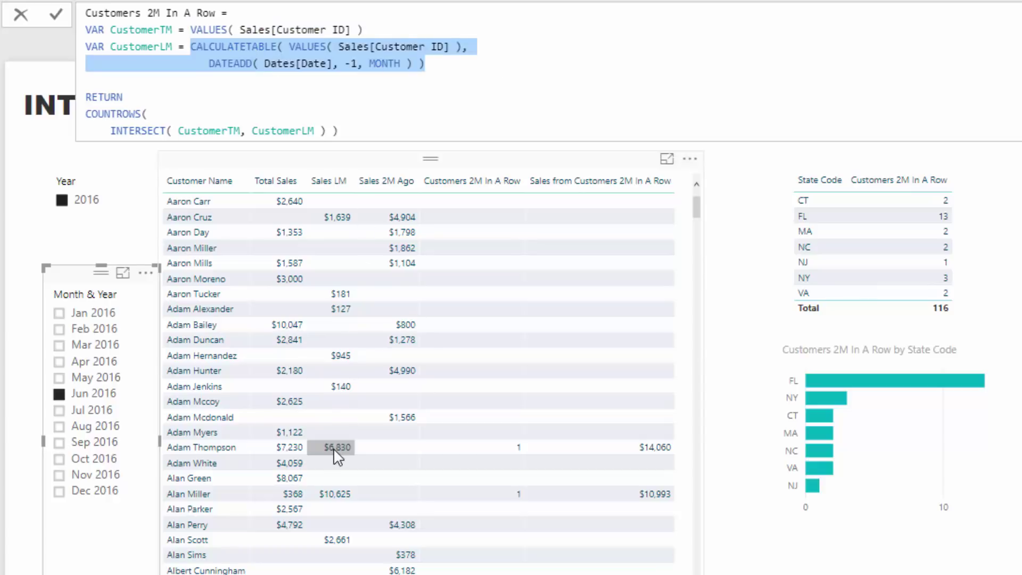
- Highlight CustomerTM in the RETURN expression, followed by the COUNTROWS and INTERSECT functions
click(179, 131)
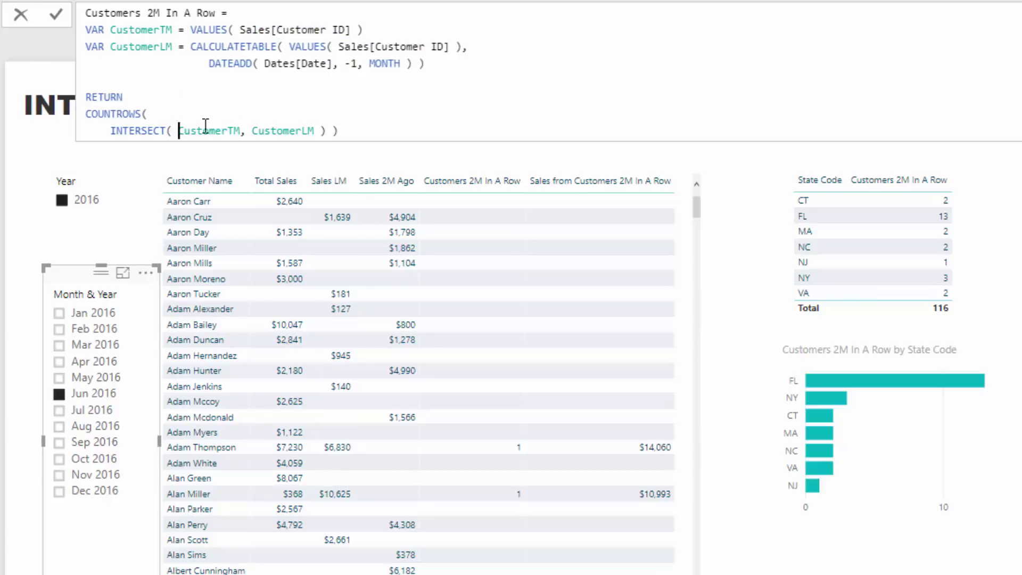
shift+click(243, 129)
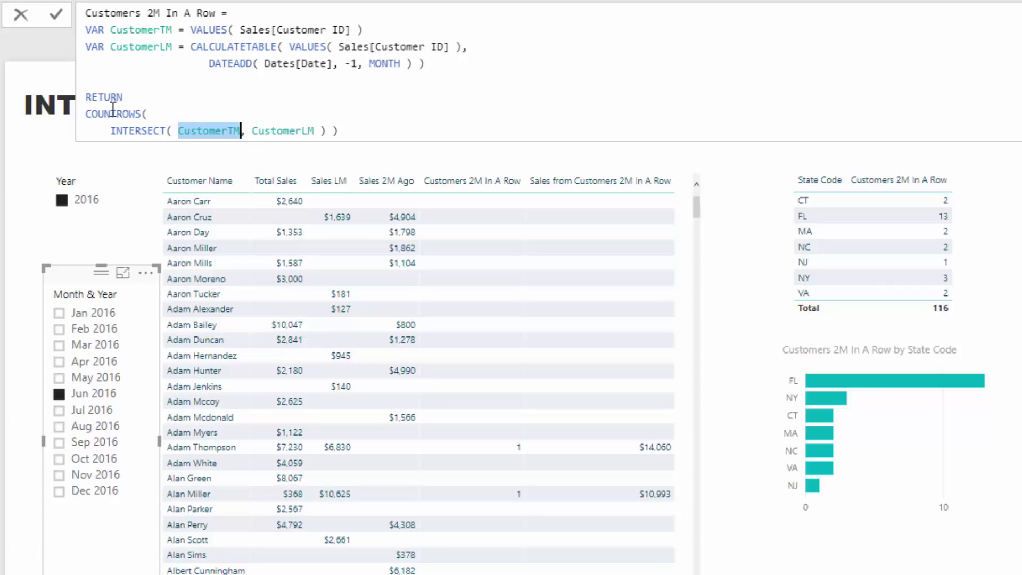
drag(150, 113, 58, 120)
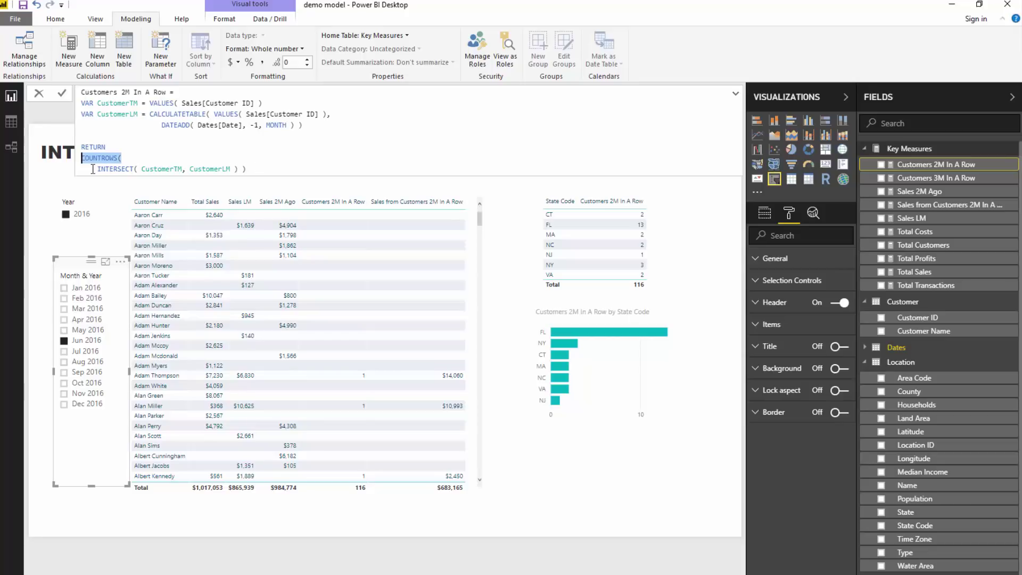
drag(97, 169, 139, 169)
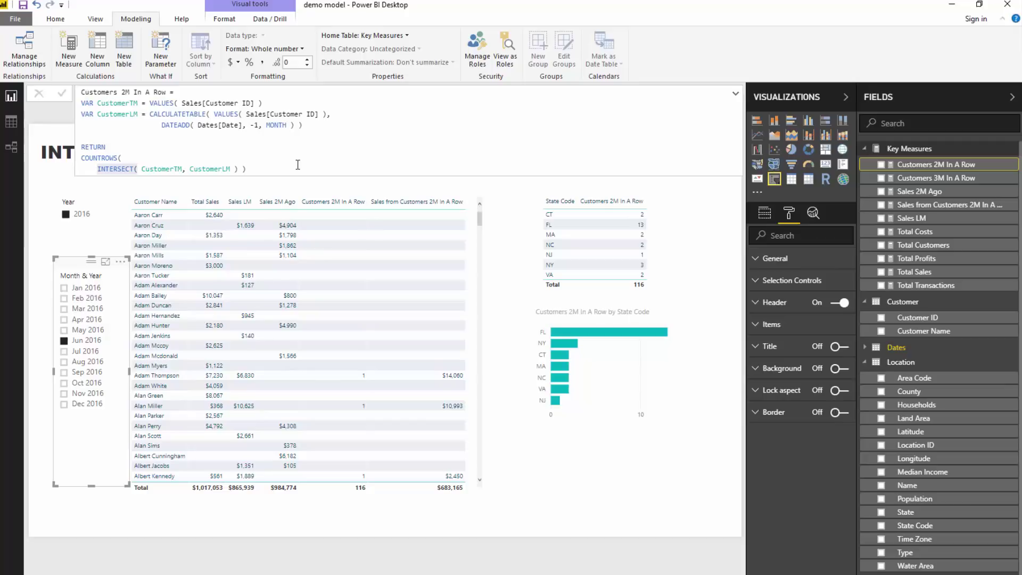
- Select the State Code table and review the variable definitions of its Customers 2M In A Row measure
click(591, 202)
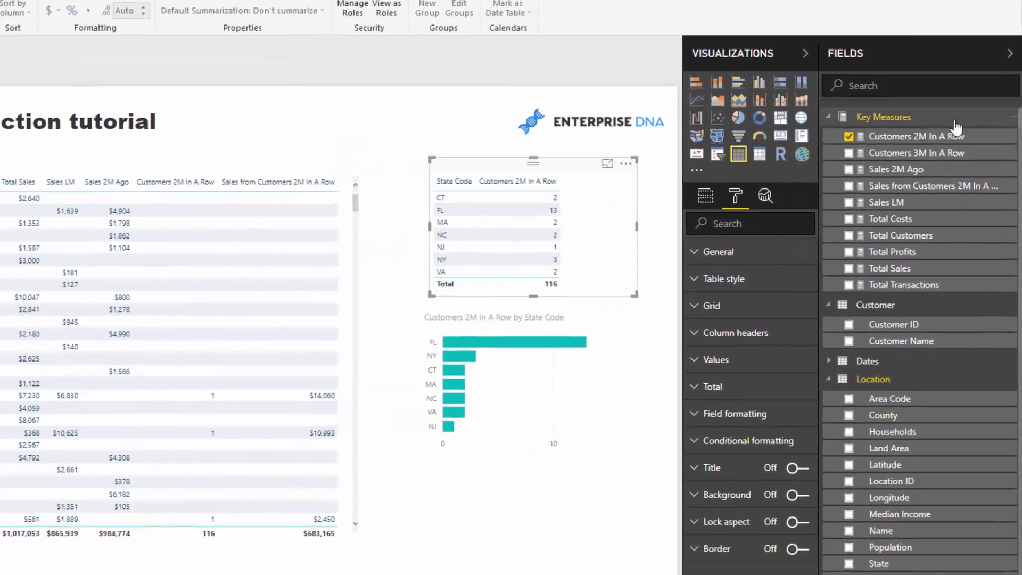
click(933, 161)
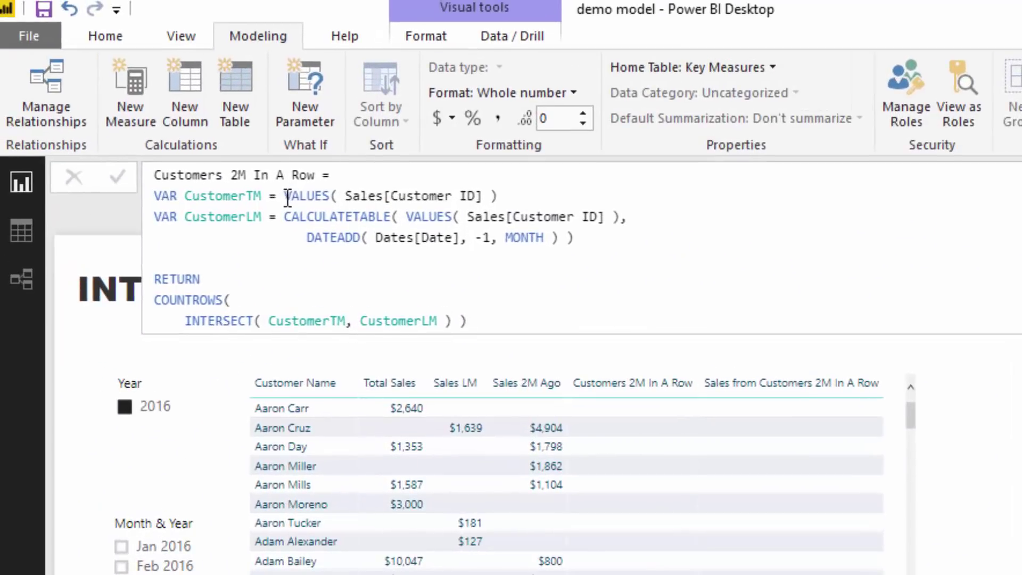
drag(40, 112, 248, 110)
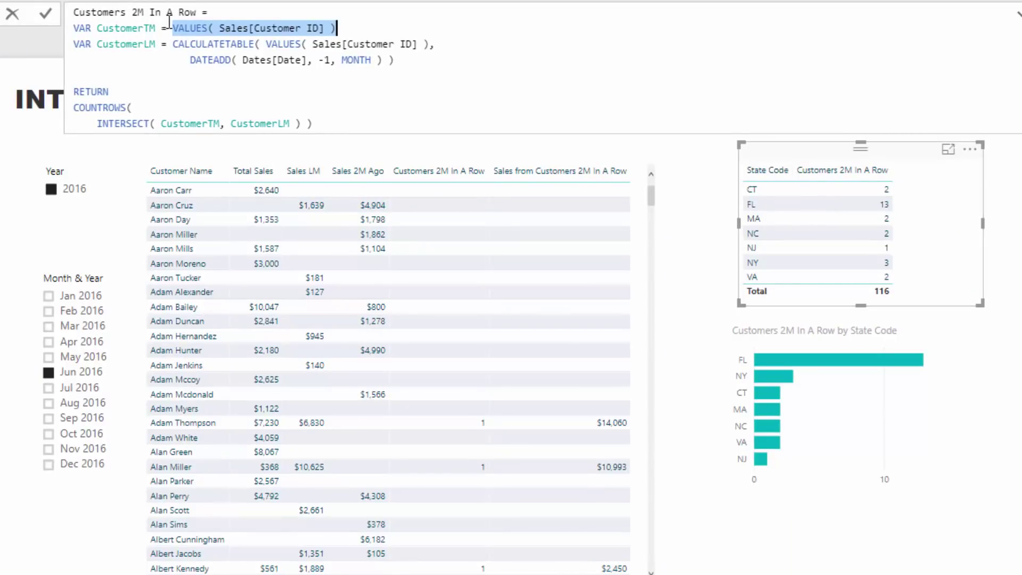
drag(175, 29, 366, 38)
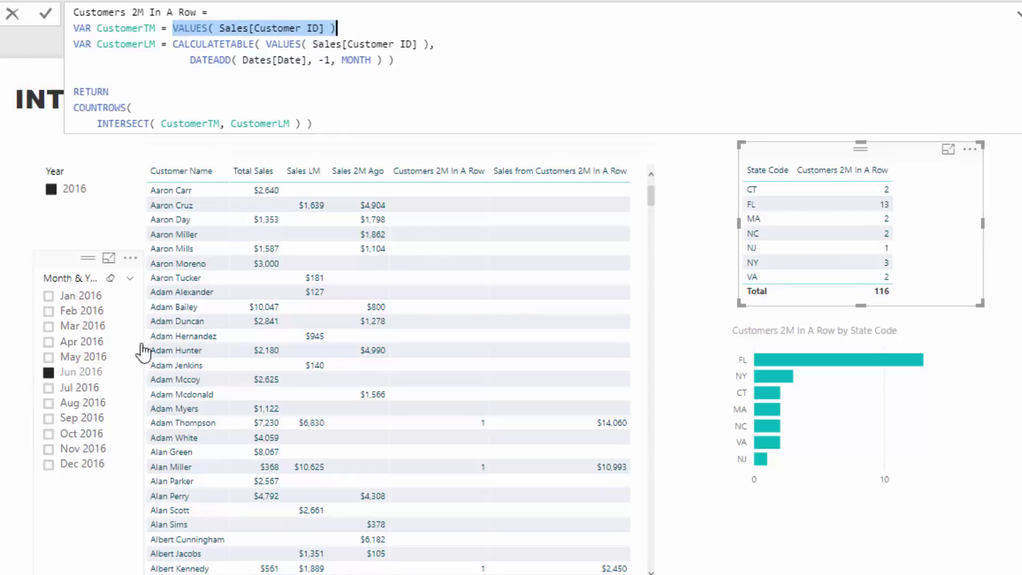
drag(173, 42, 400, 60)
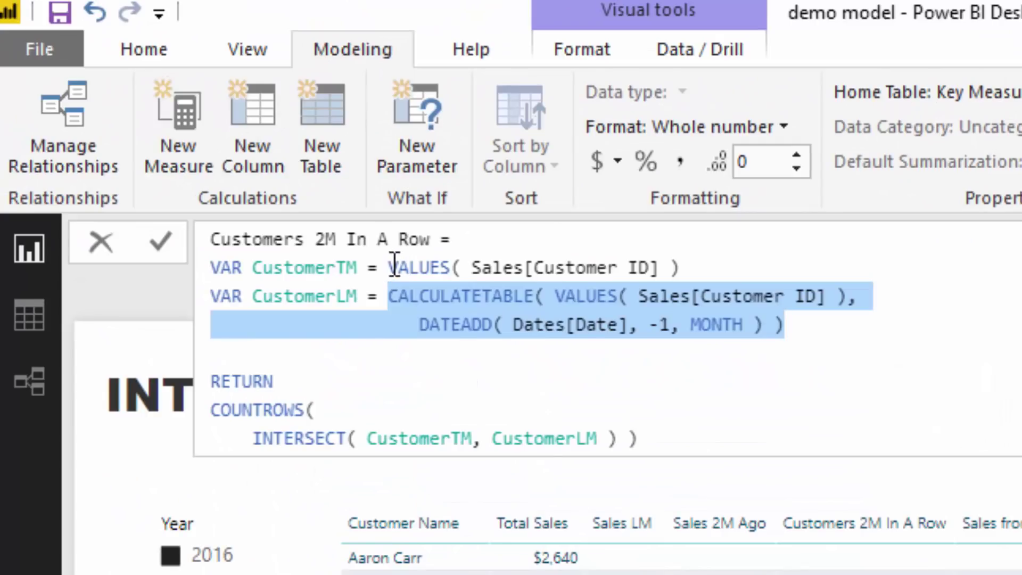
- Review the CustomerTM VALUES expression, the CustomerLM expression and the COUNTROWS function in the Customers 2M In A Row measure
drag(394, 264, 754, 261)
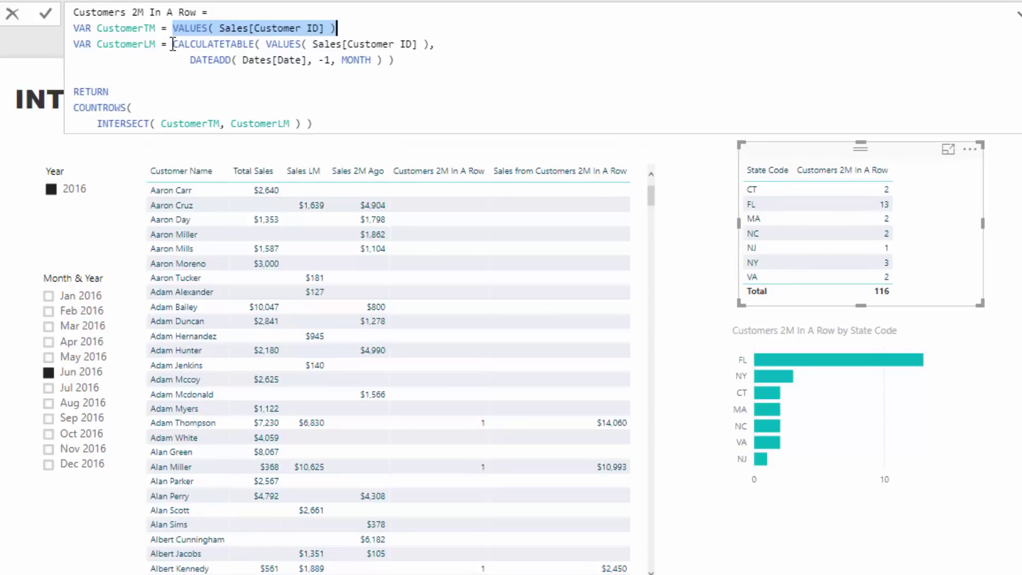
click(409, 61)
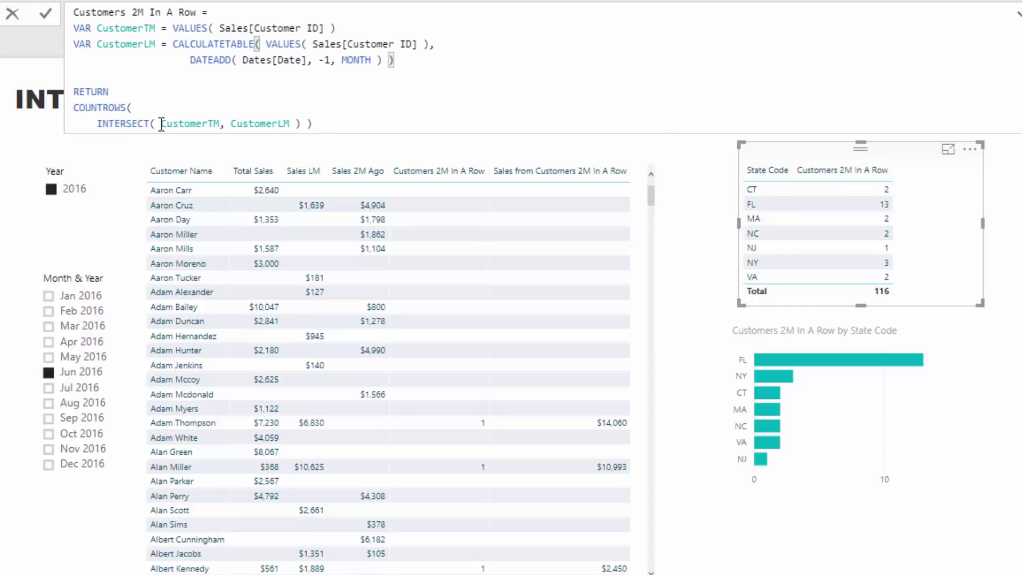
drag(132, 108, 73, 108)
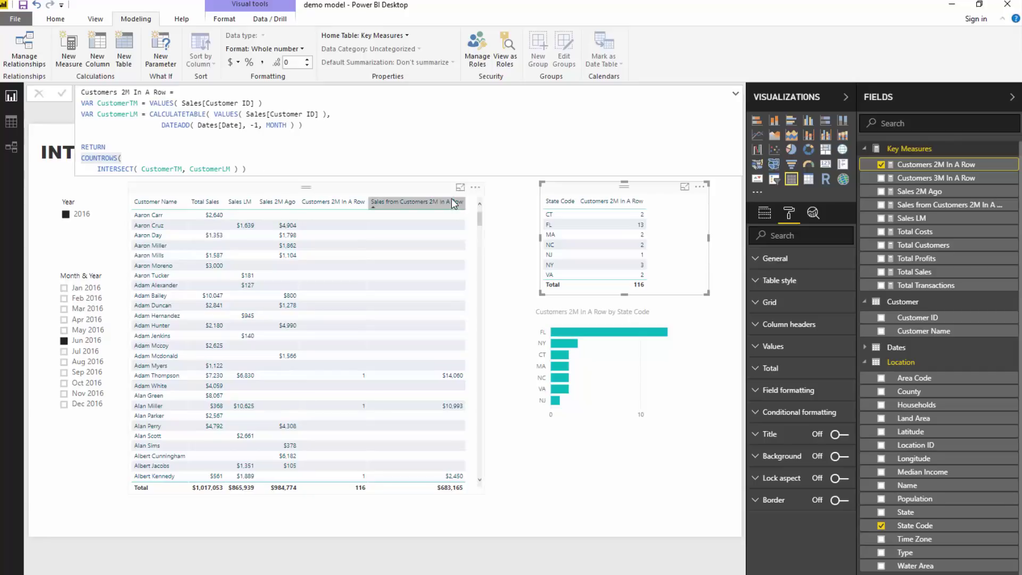
- Select the customer table and display the full formula of the Sales from Customers 2M In A Row measure
click(433, 198)
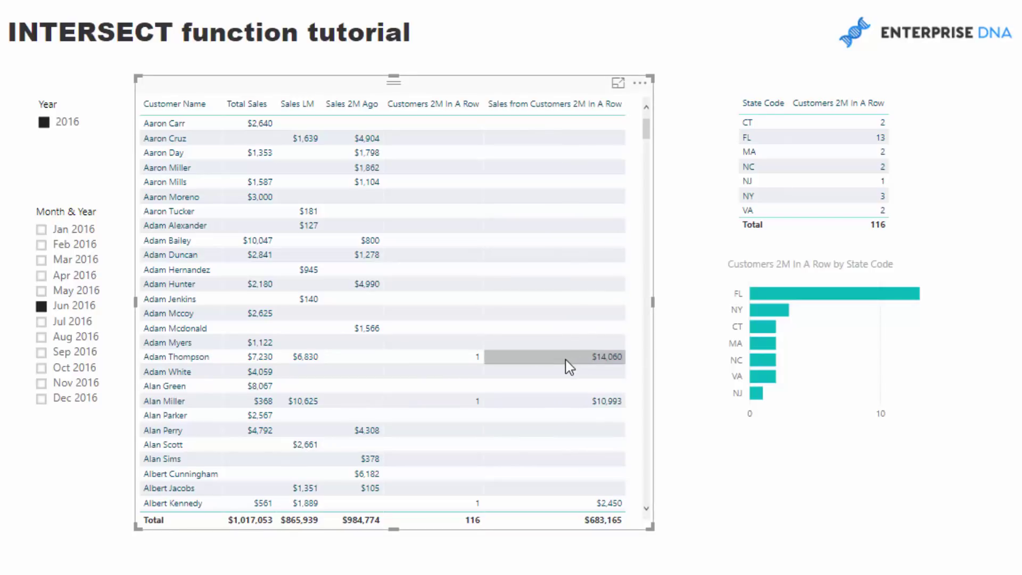
drag(571, 357, 612, 344)
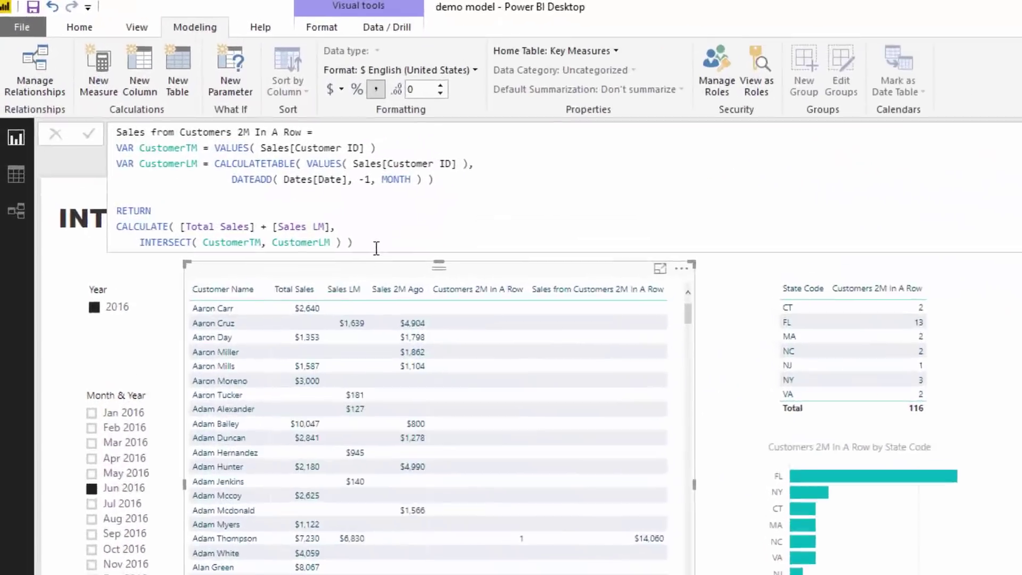
drag(246, 168, 65, 89)
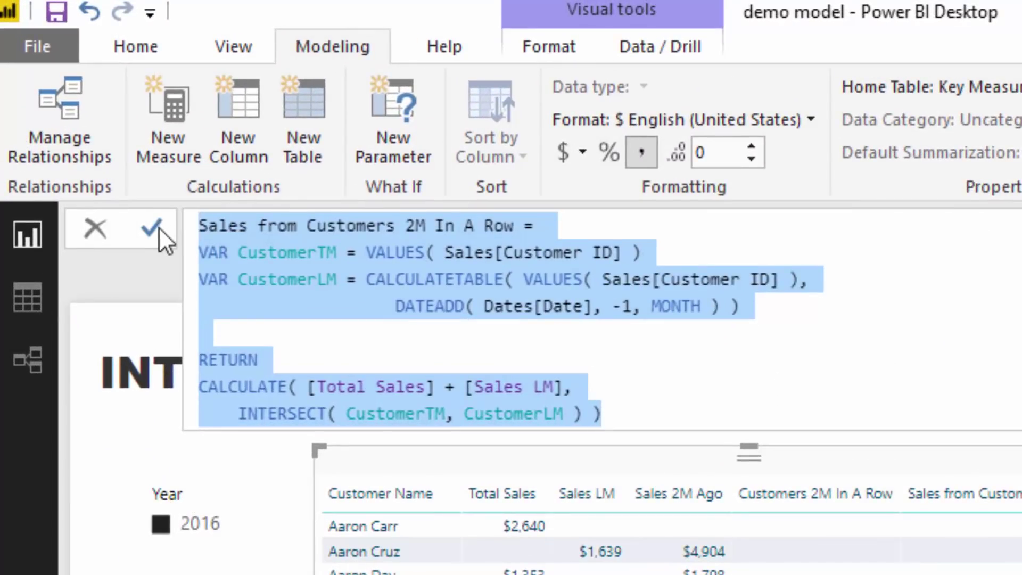
click(638, 365)
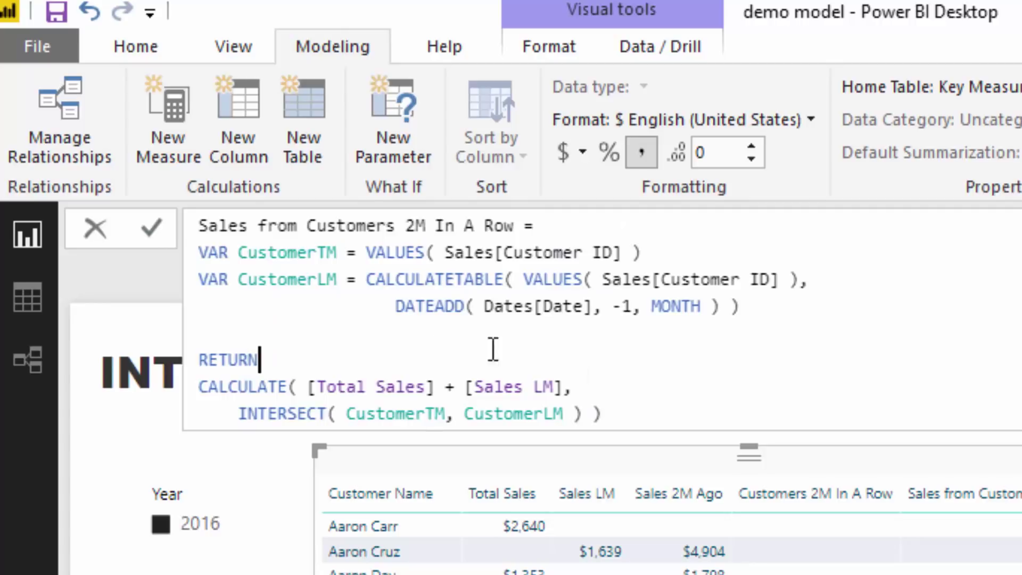
- Highlight the CALCULATE expression adding Total Sales and Sales LM, followed by its INTERSECT filter on CustomerTM and CustomerLM
drag(574, 387, 167, 386)
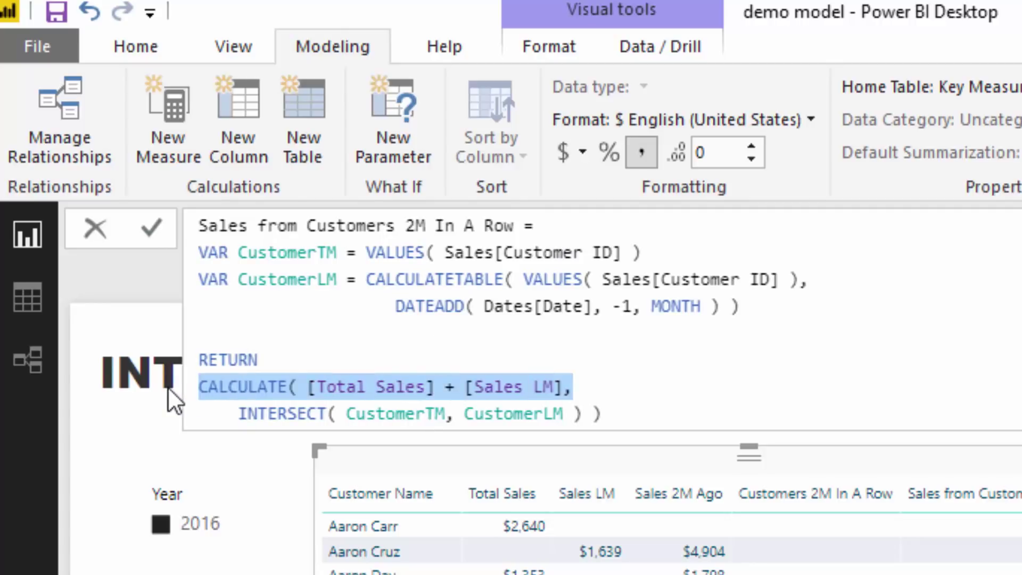
click(239, 412)
drag(241, 413, 585, 413)
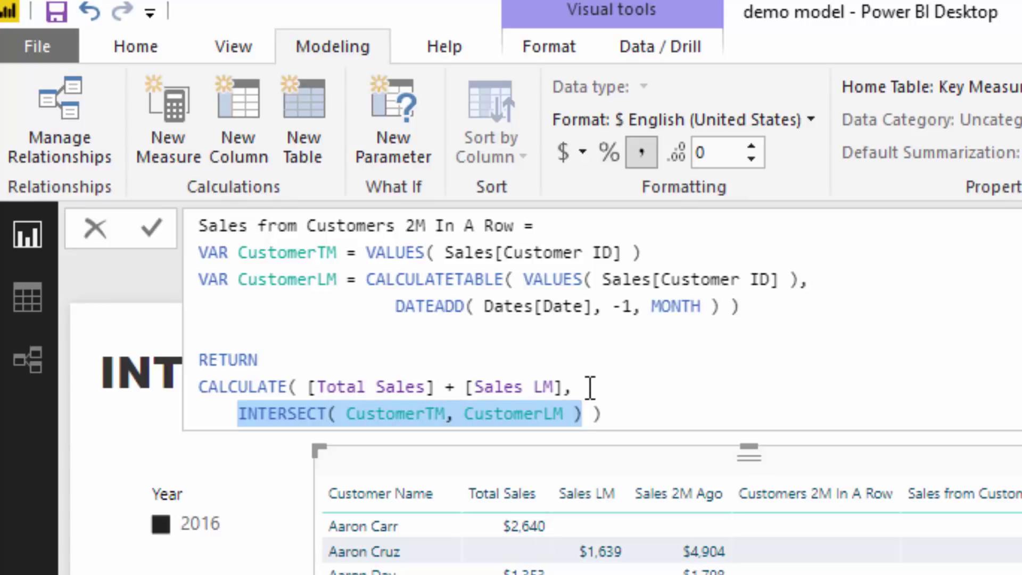
click(278, 414)
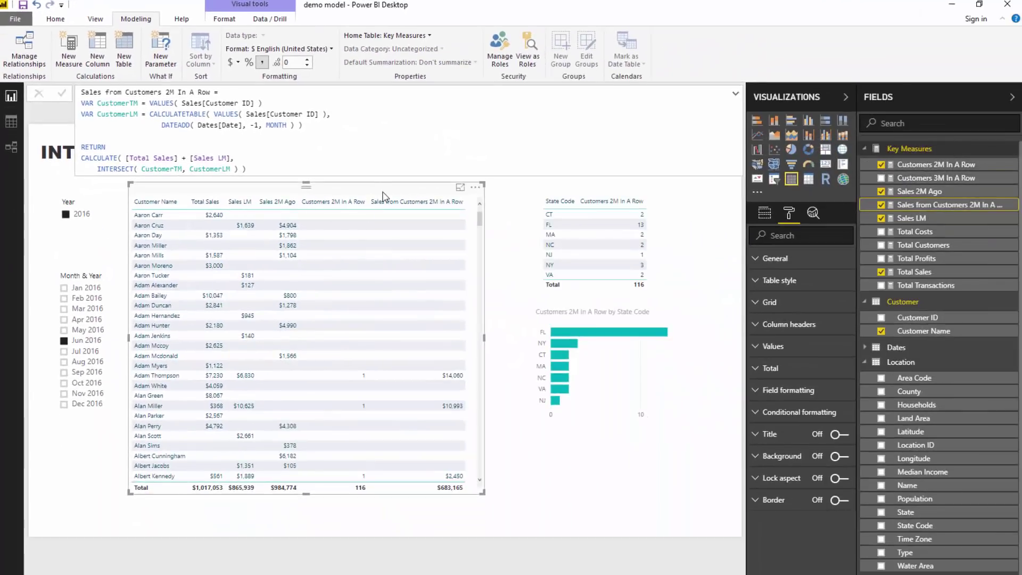
- Remove the Sales from Customers 2M In A Row and Customers 2M In A Row measures from the customer table
click(764, 213)
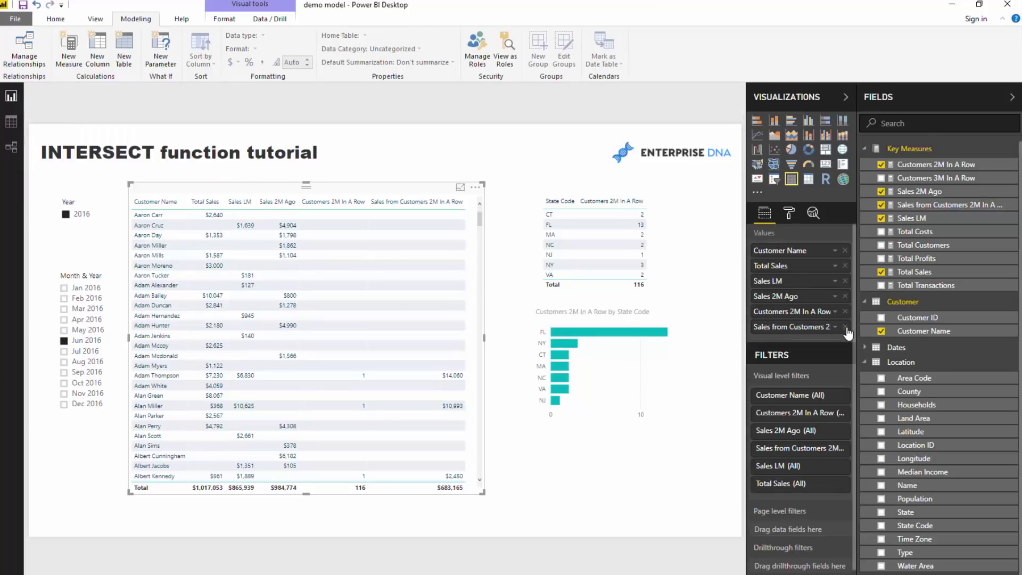
click(845, 326)
click(845, 311)
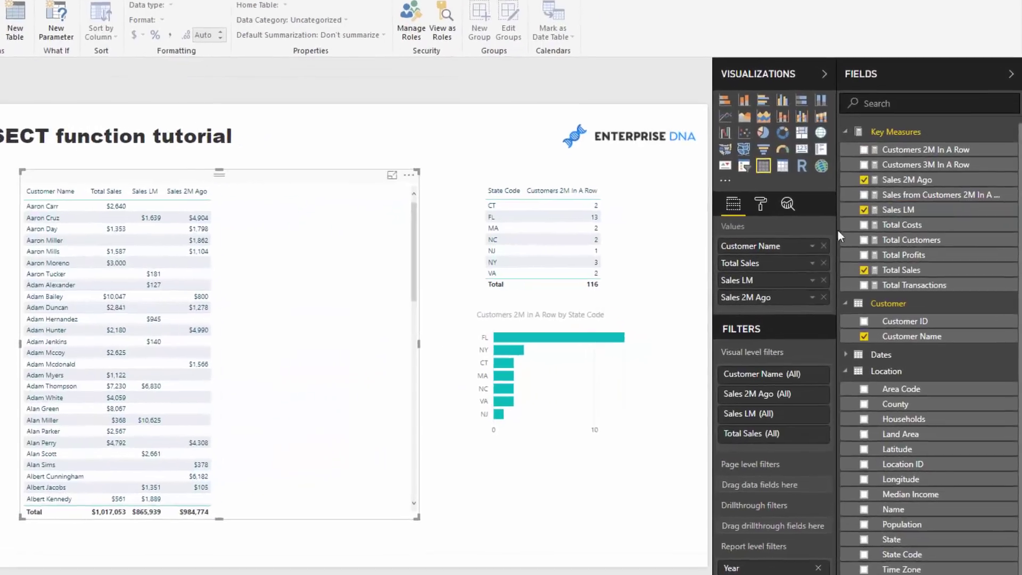
- Open the Customers 3M In A Row measure and examine its Customer2MAgo variable with the -2 month DATEADD offset
click(905, 150)
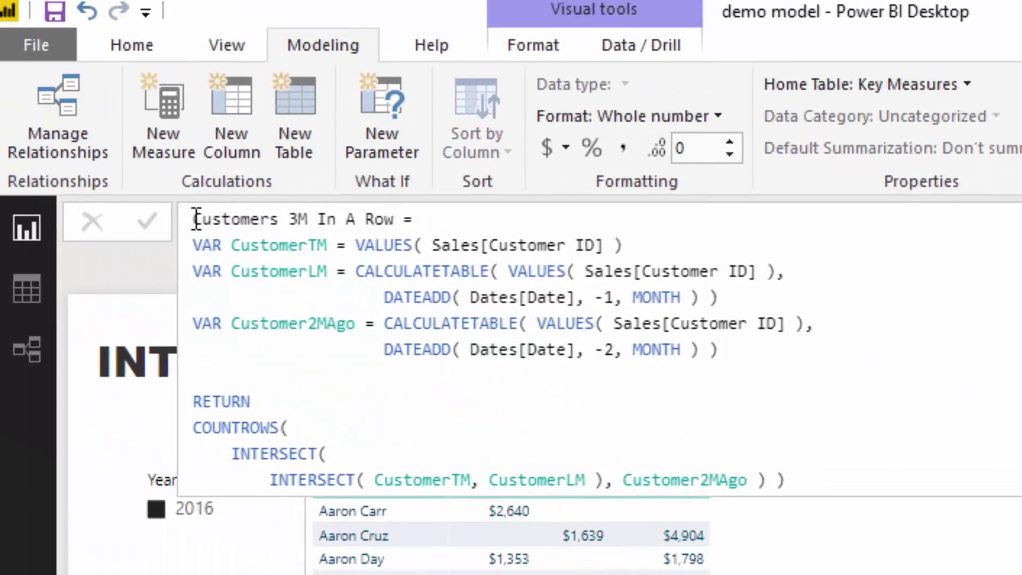
drag(194, 218, 435, 219)
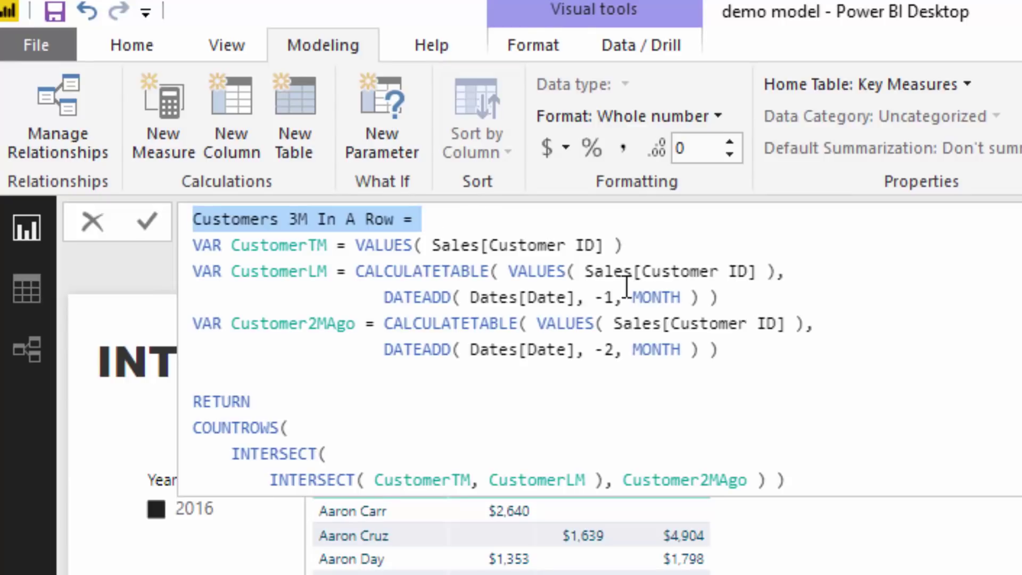
click(545, 323)
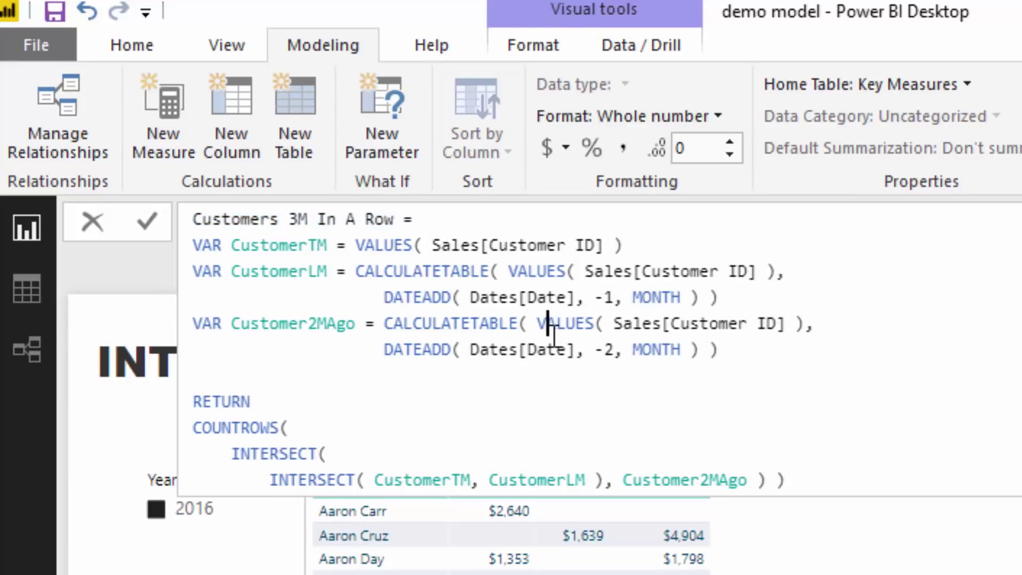
drag(746, 353, 180, 317)
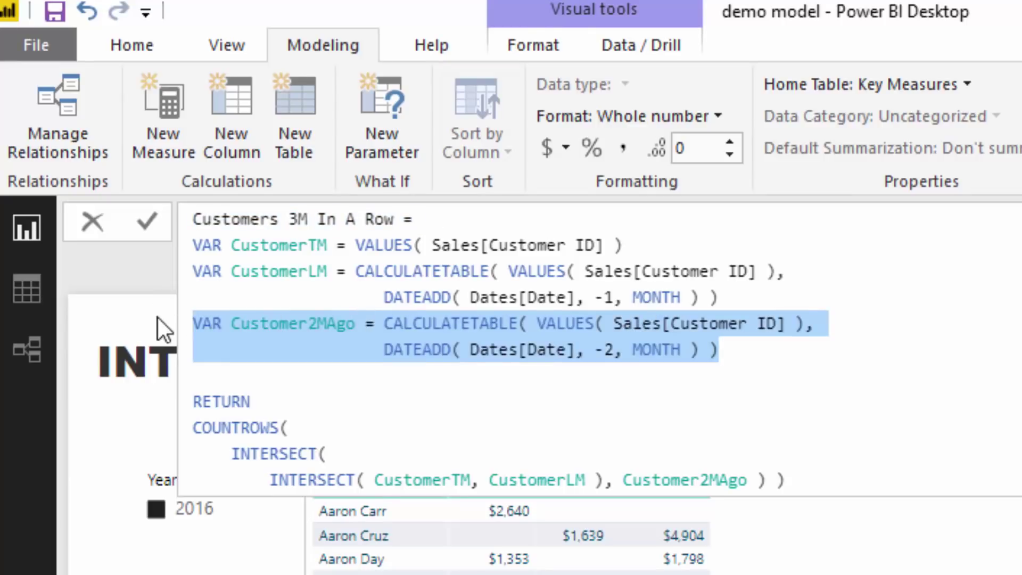
drag(613, 352, 595, 351)
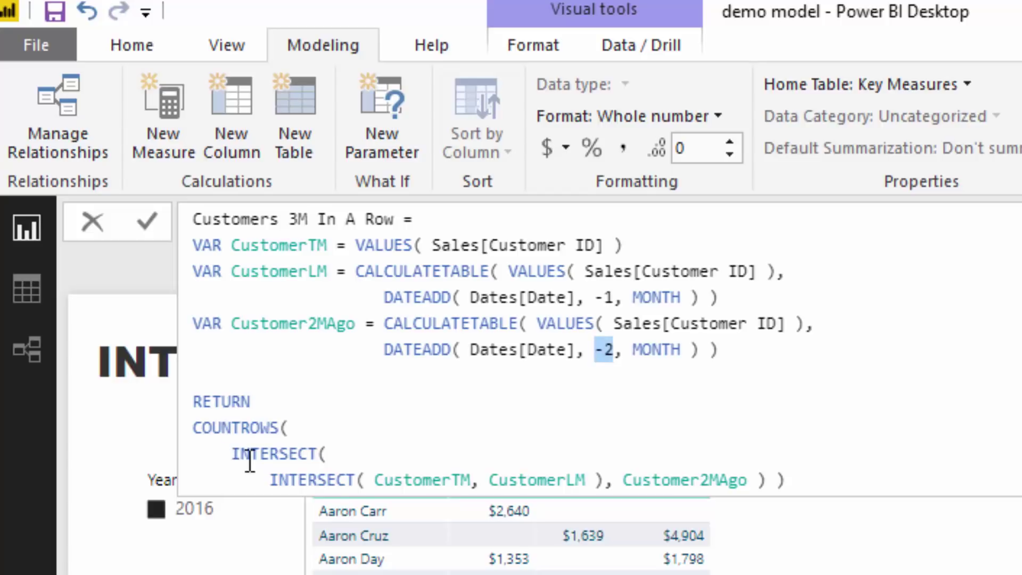
- Highlight the inner INTERSECT of CustomerTM and CustomerLM, followed by the Customer2MAgo argument, and leave the measure formula
drag(260, 479, 604, 482)
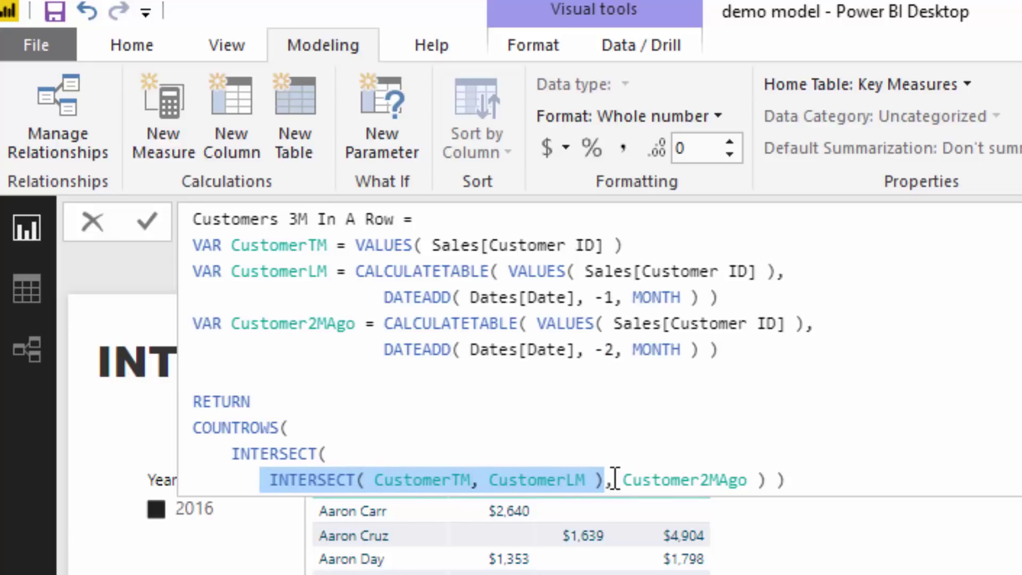
drag(614, 479, 748, 479)
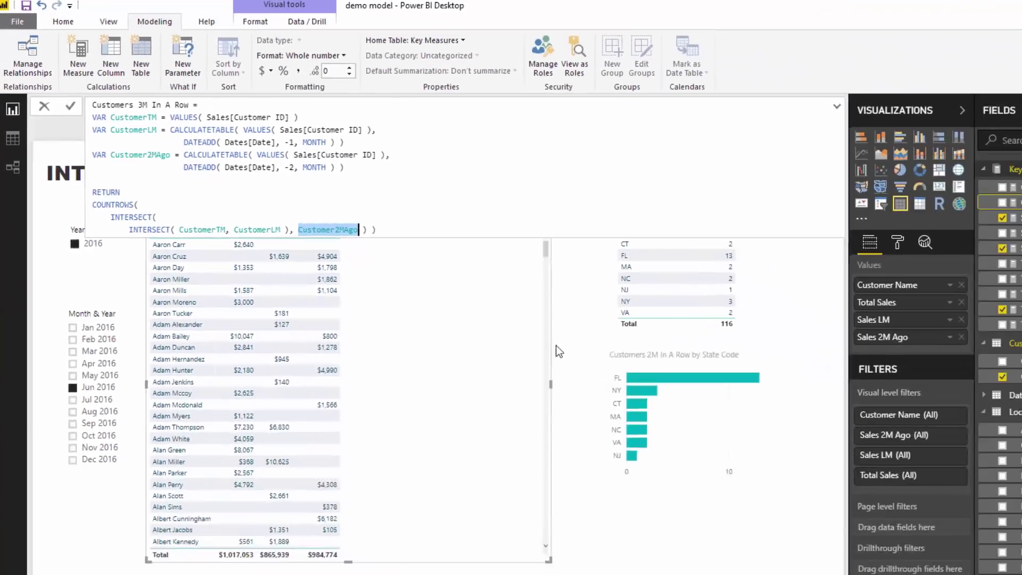
click(579, 344)
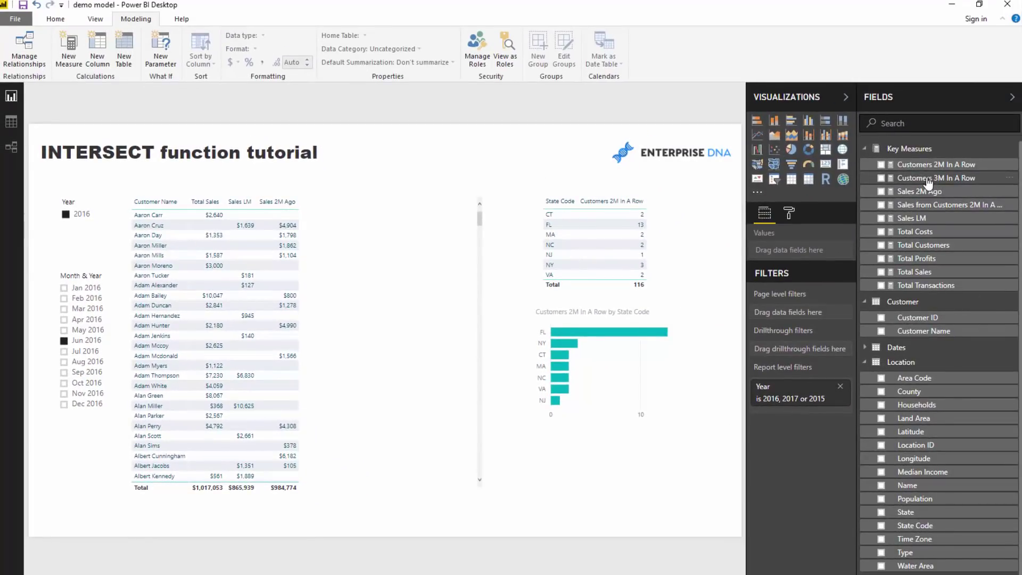
- Add the Customers 3M In A Row measure to the customer table and check its rows against the three monthly sales columns
drag(928, 182, 358, 301)
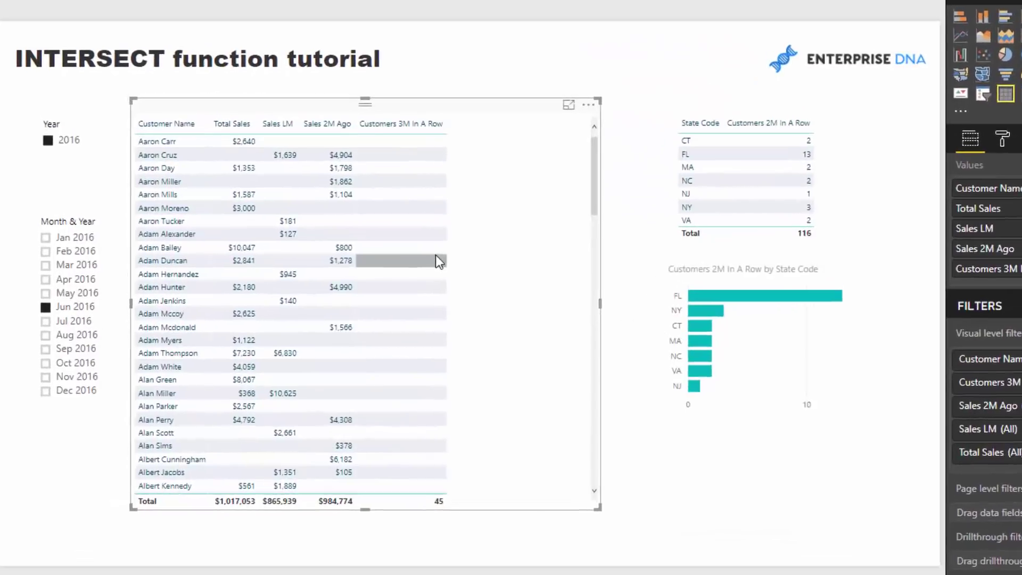
scroll(437, 318, down, 6)
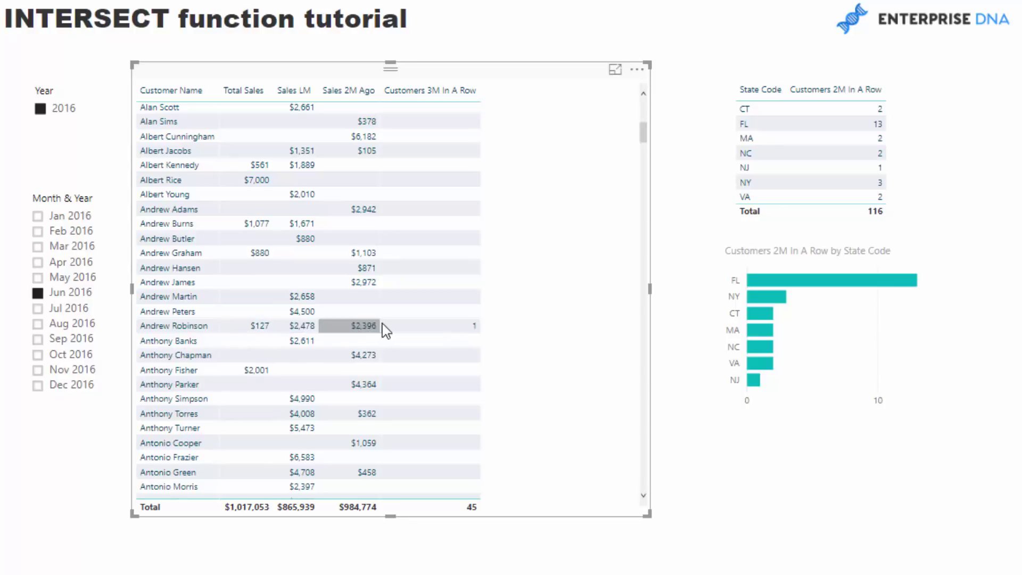
scroll(260, 327, down, 10)
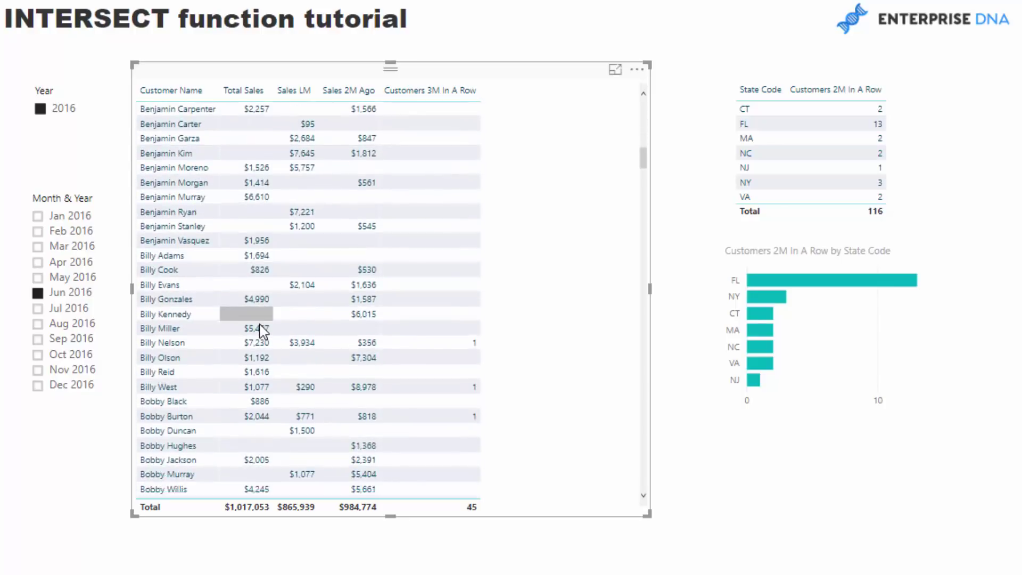
scroll(262, 331, down, 5)
scroll(266, 330, up, 2)
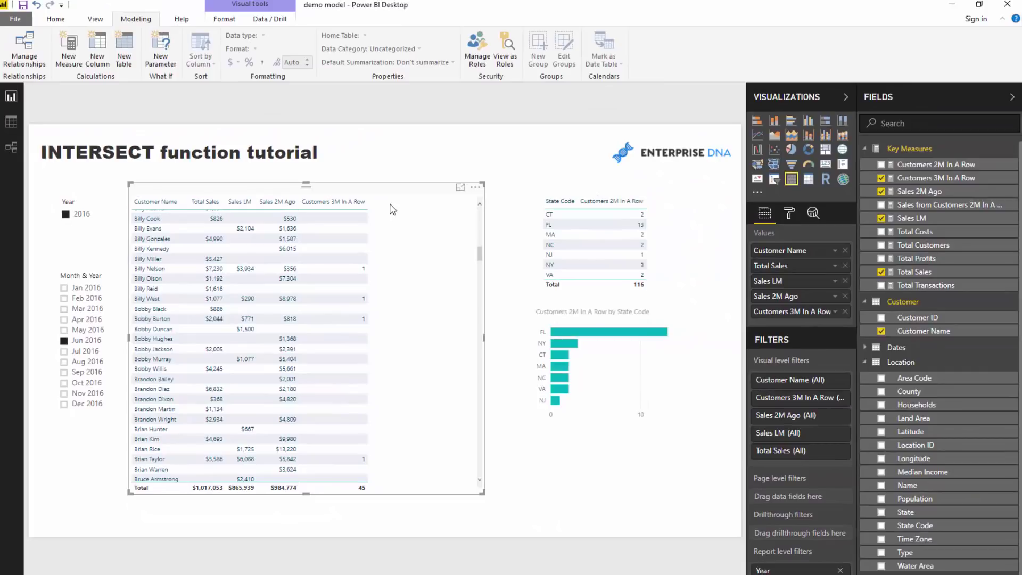
drag(402, 191, 405, 192)
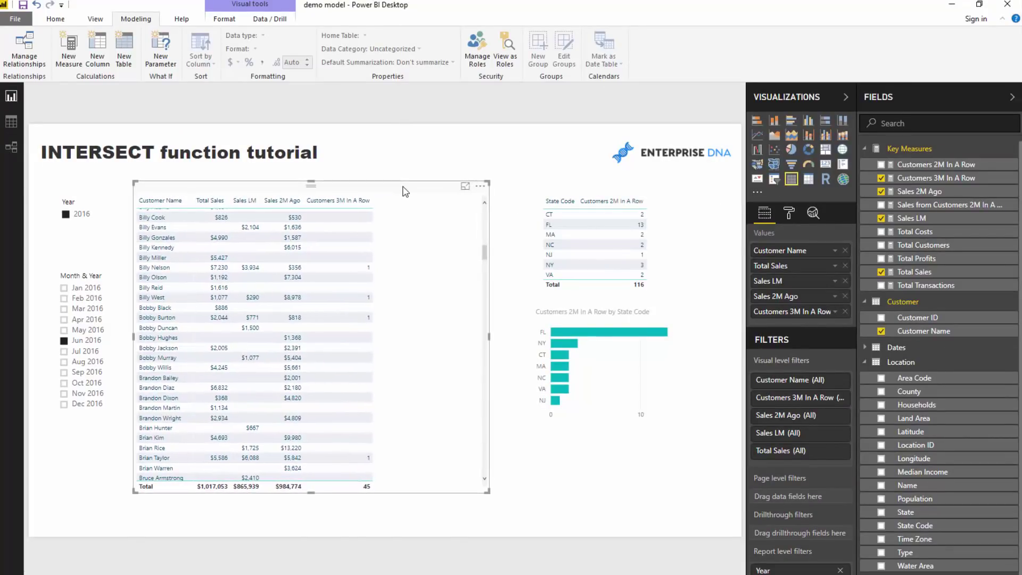